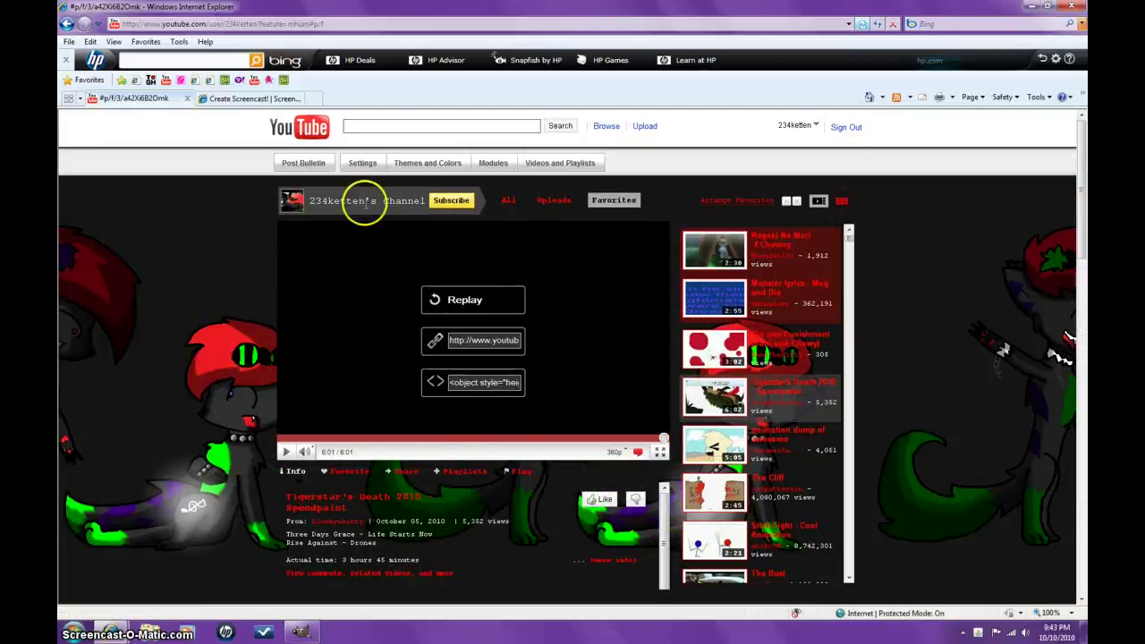
left_click(300, 632)
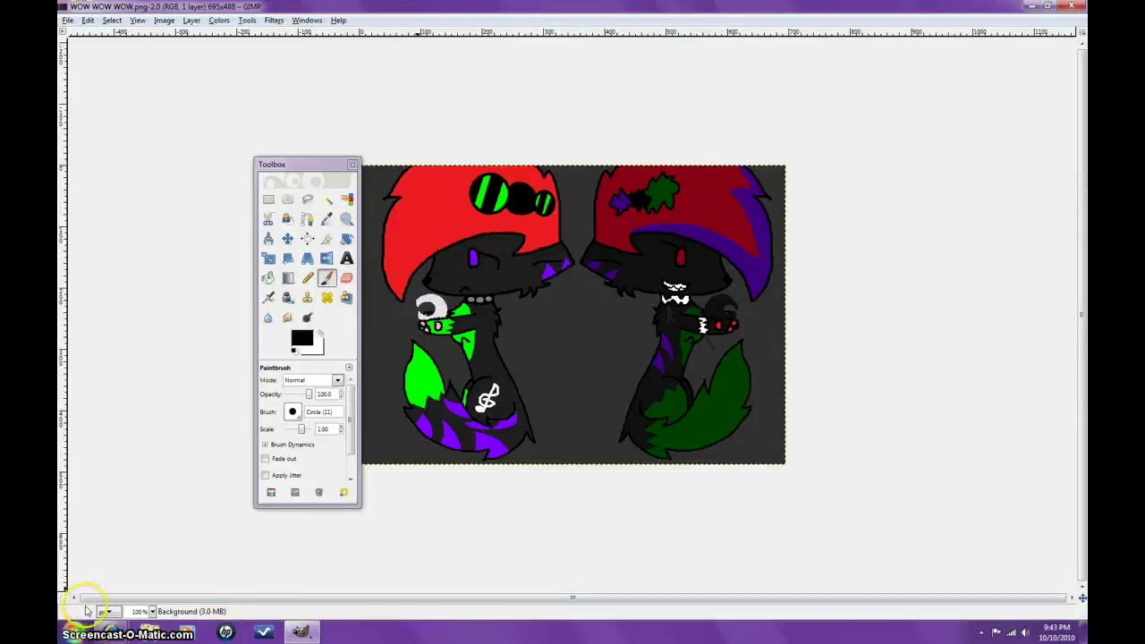
mouse_move(110, 632)
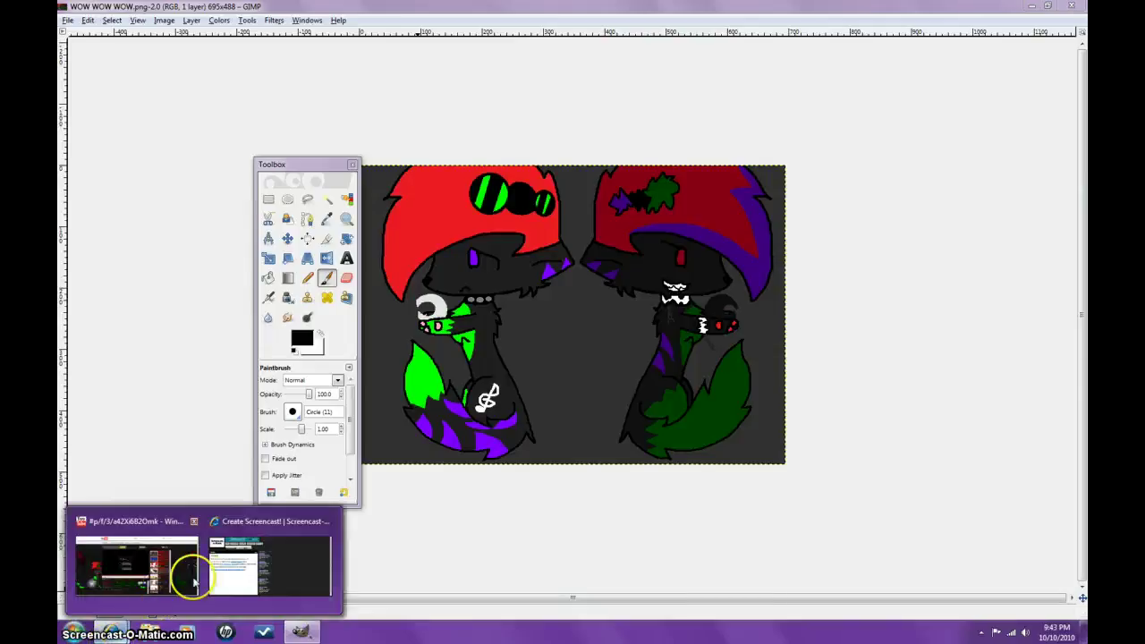
left_click(258, 570)
left_click(126, 569)
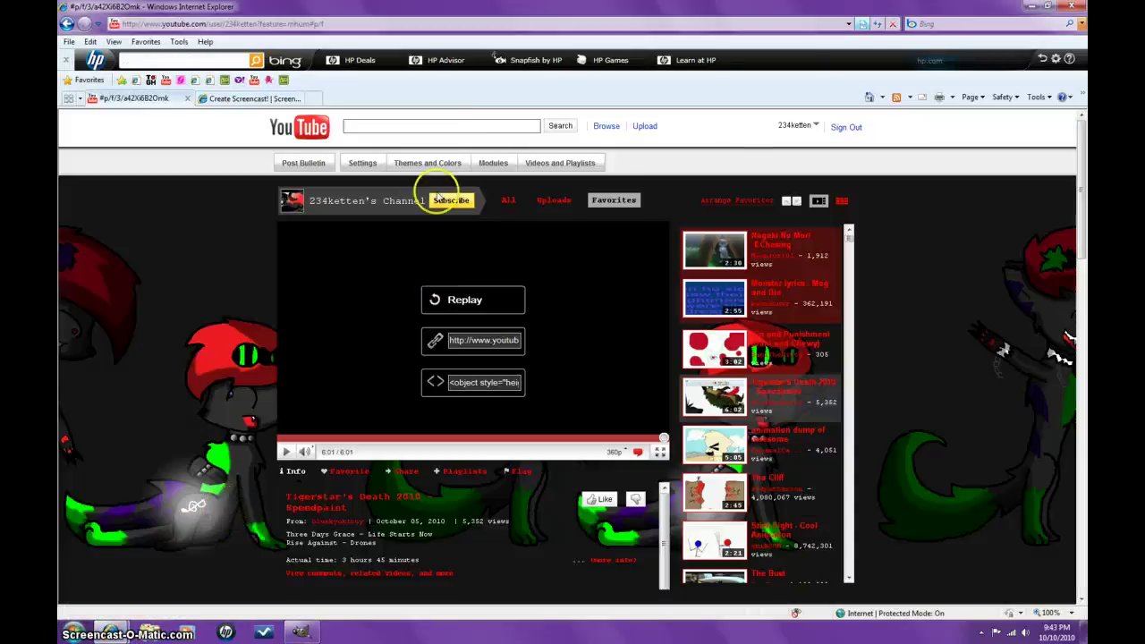
Open the favorite video "Sin and Punishment" on the YouTube channel and start playing it.
left_click(808, 343)
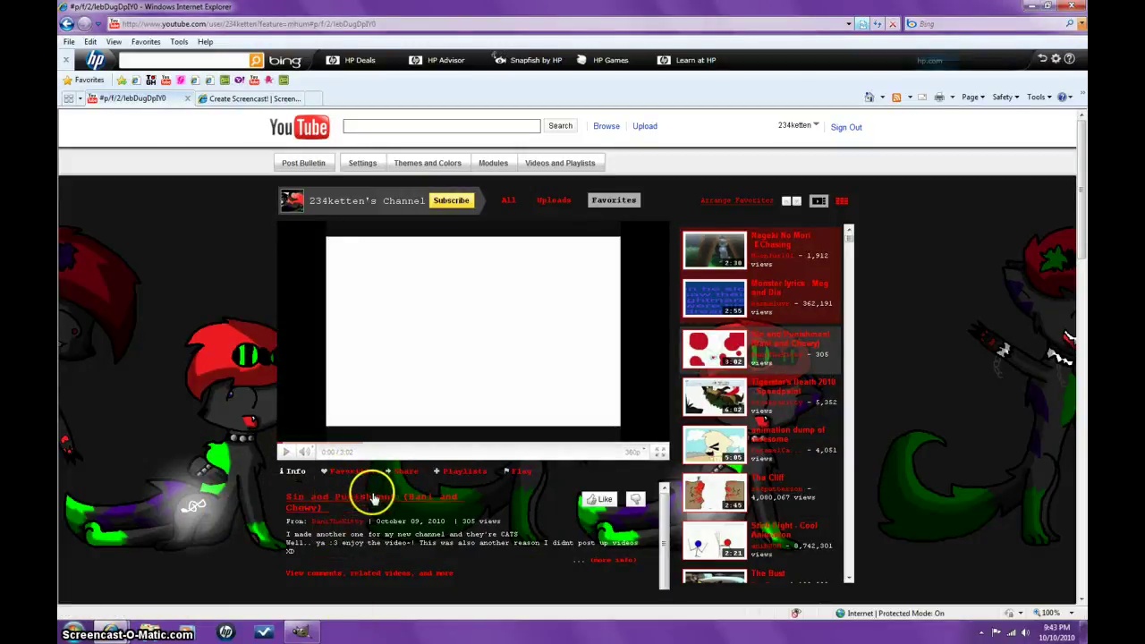
left_click(407, 472)
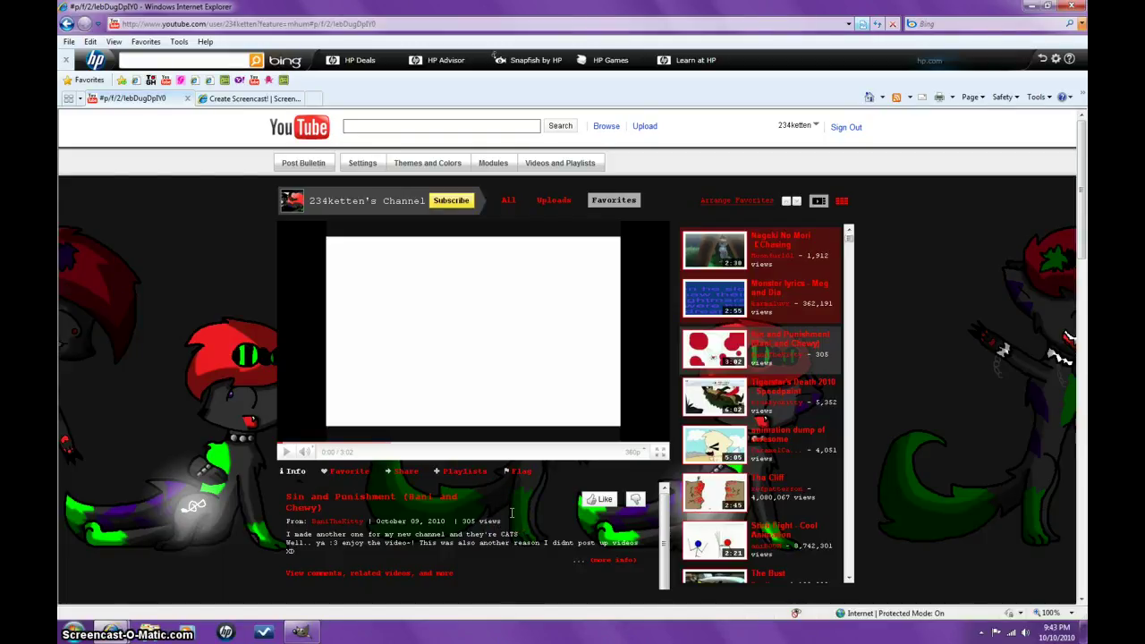
left_click(291, 456)
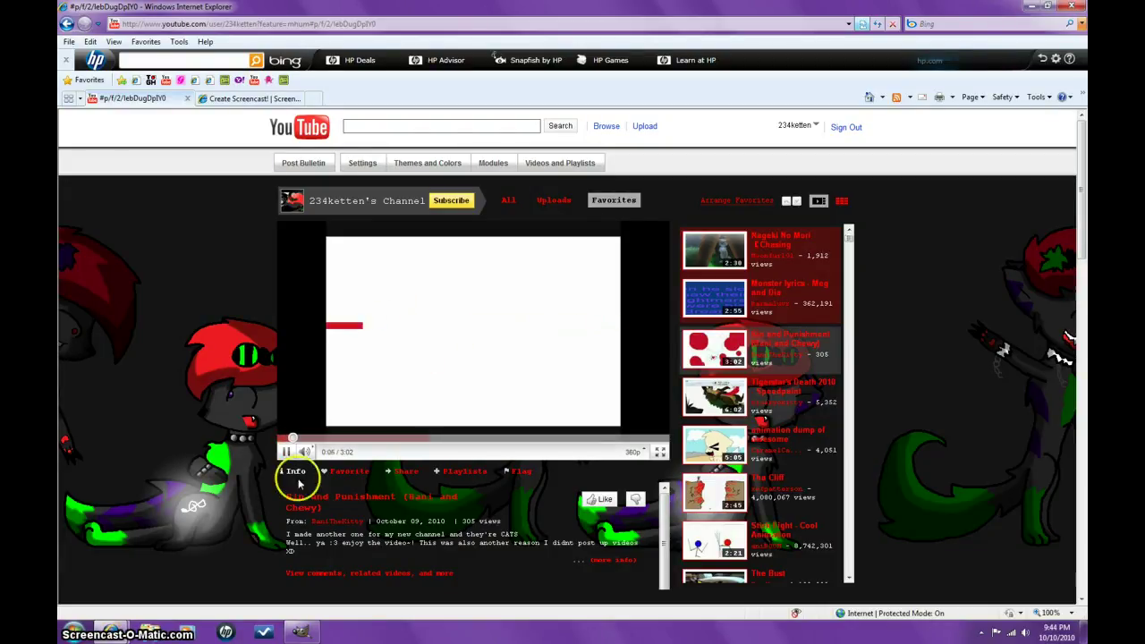
Switch to GIMP and soften the edges of both purple ear markings on the bright-red-haired character using the Blur/Sharpen tool.
left_click(301, 632)
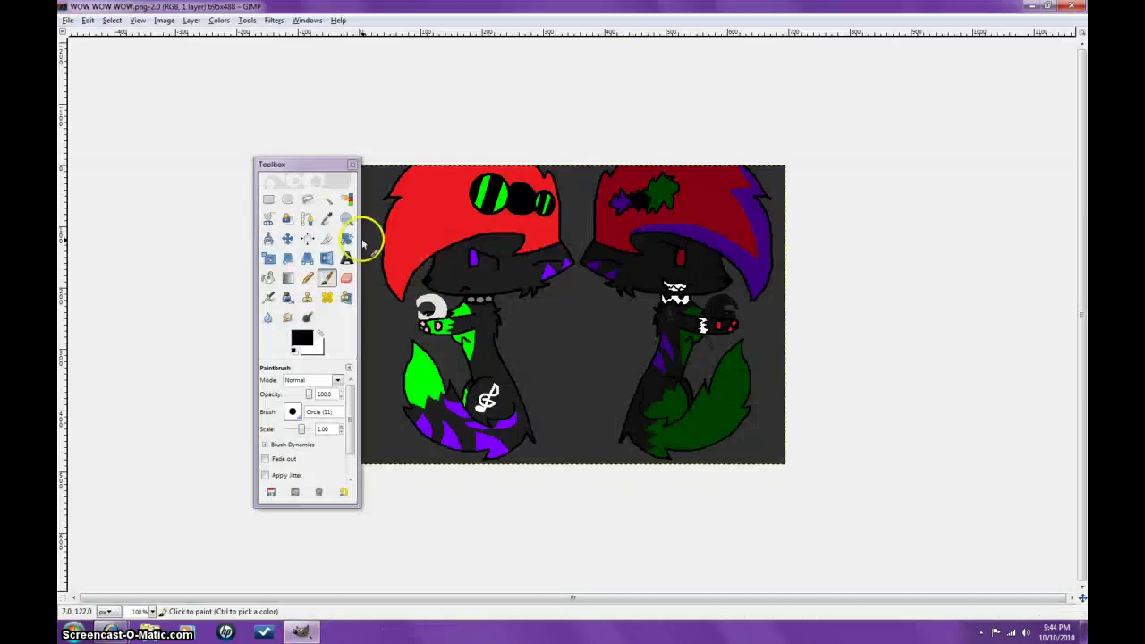
mouse_move(311, 165)
left_mouse_down()
mouse_move(249, 164)
mouse_move(288, 158)
left_mouse_up()
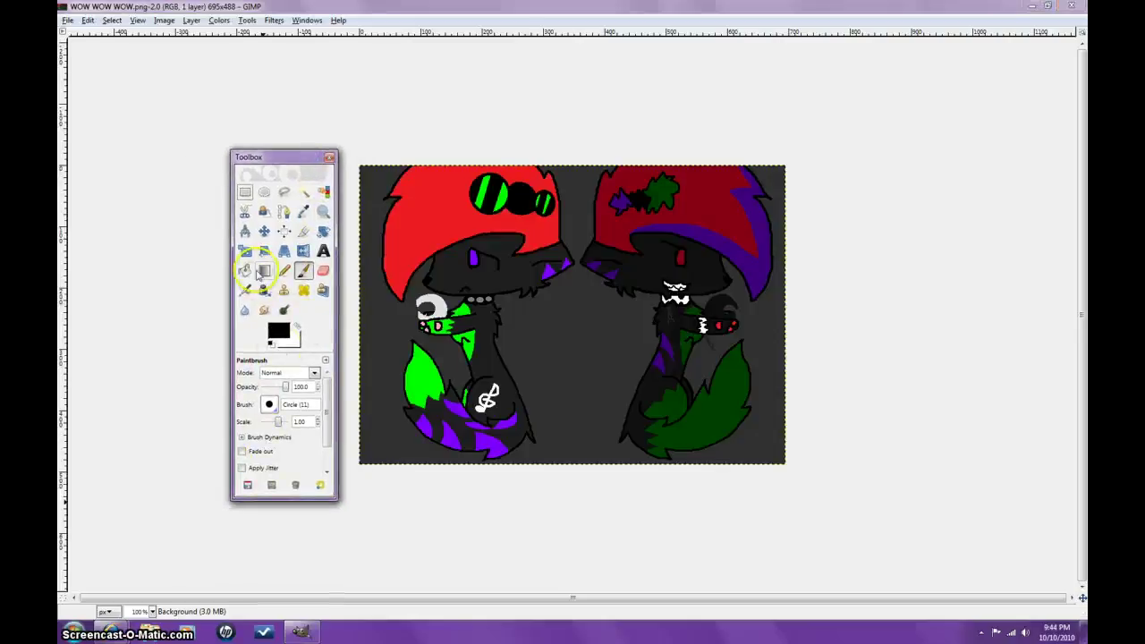
left_click(326, 215)
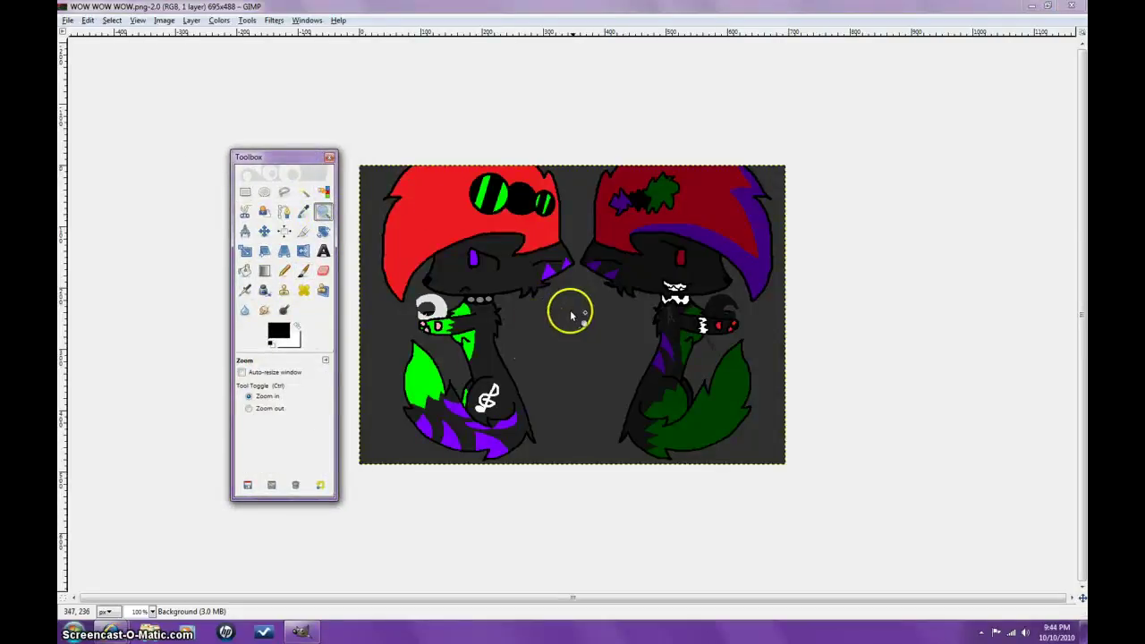
left_click_drag(584, 309, 465, 312)
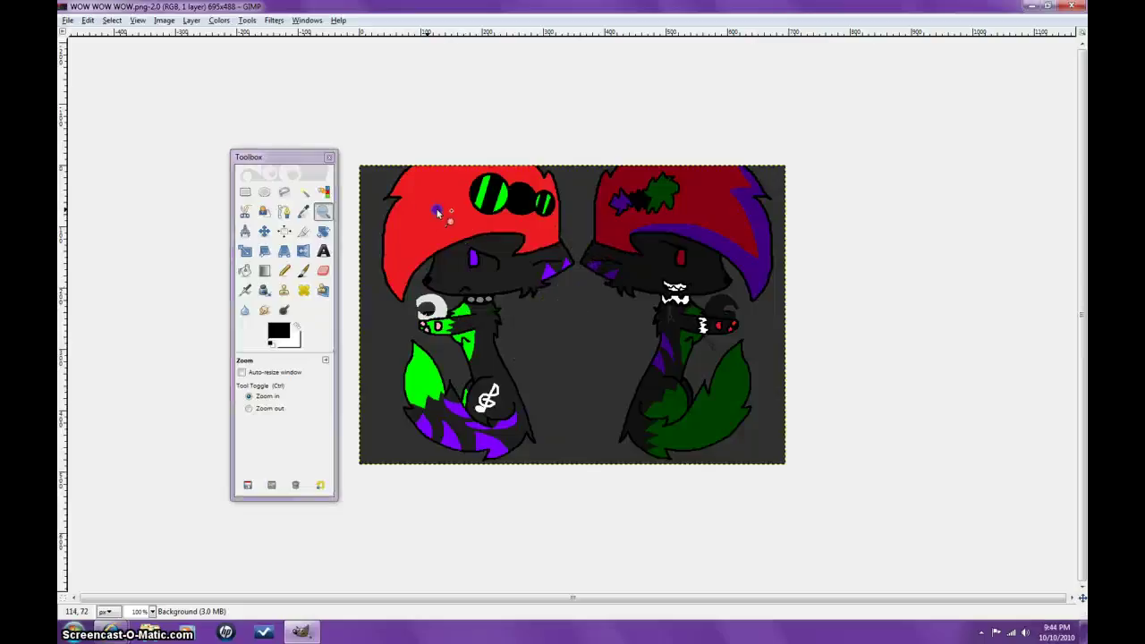
left_click_drag(438, 212, 406, 198)
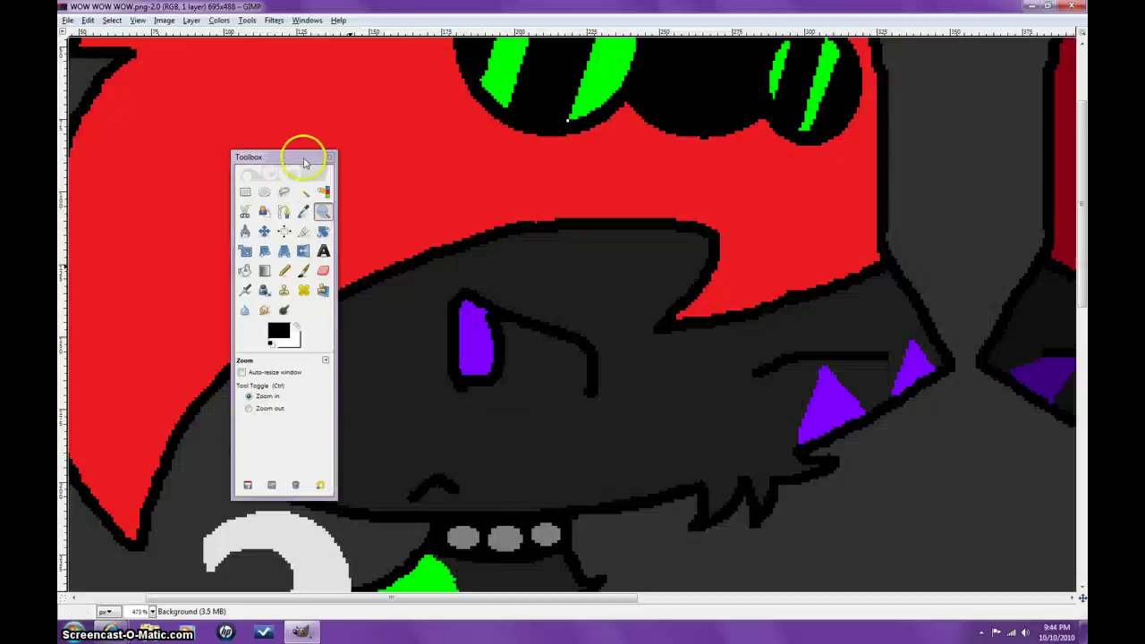
left_click_drag(305, 162, 271, 156)
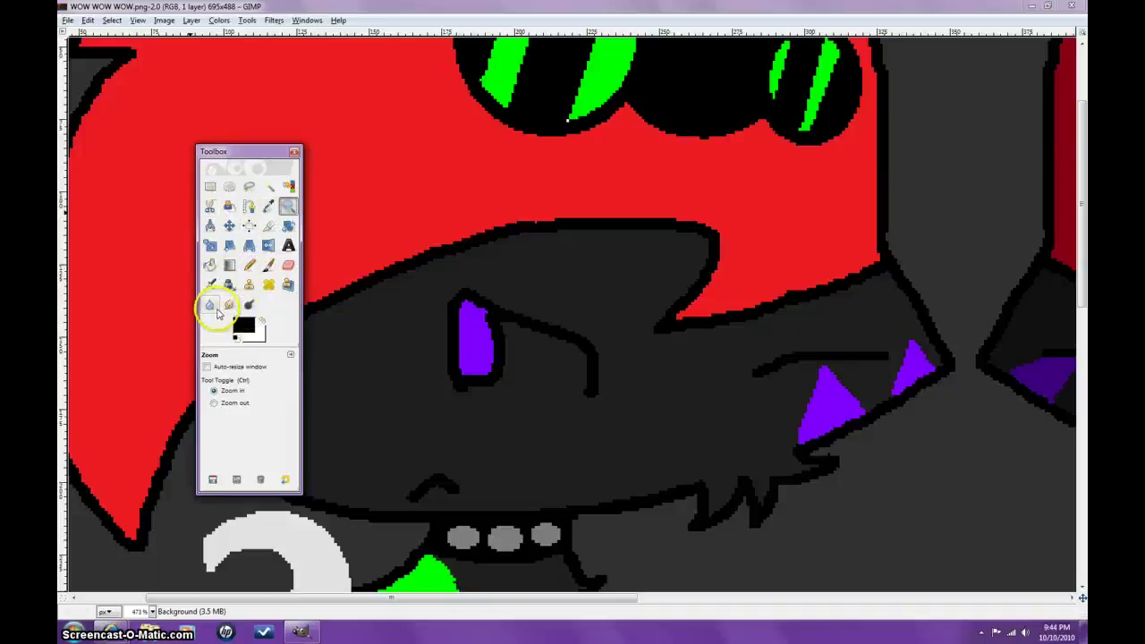
left_click(212, 307)
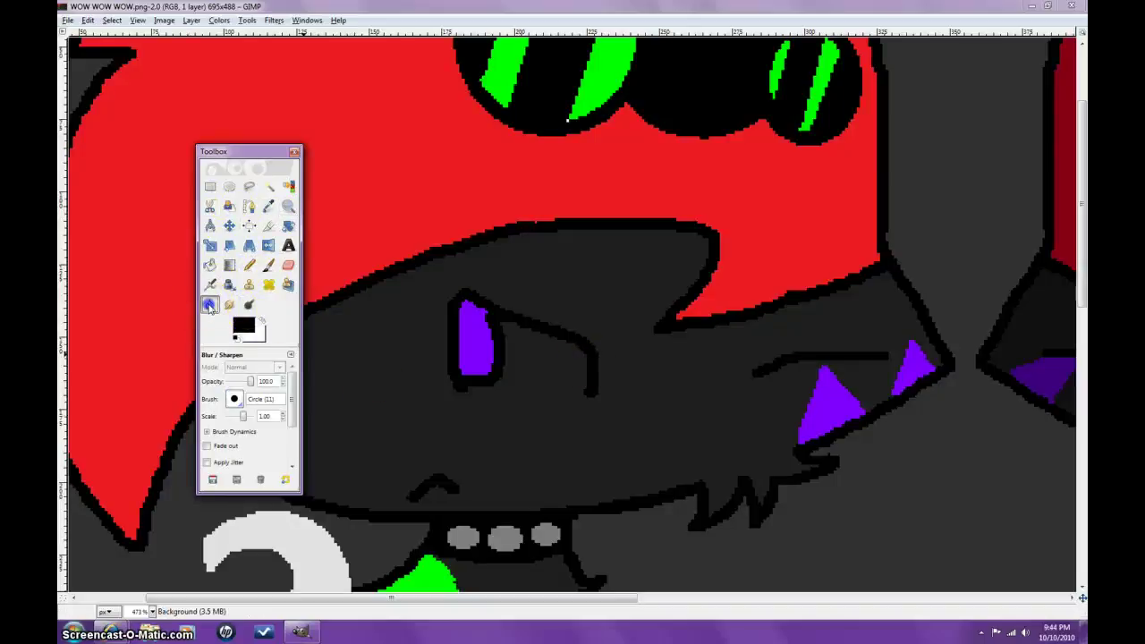
left_click(825, 414)
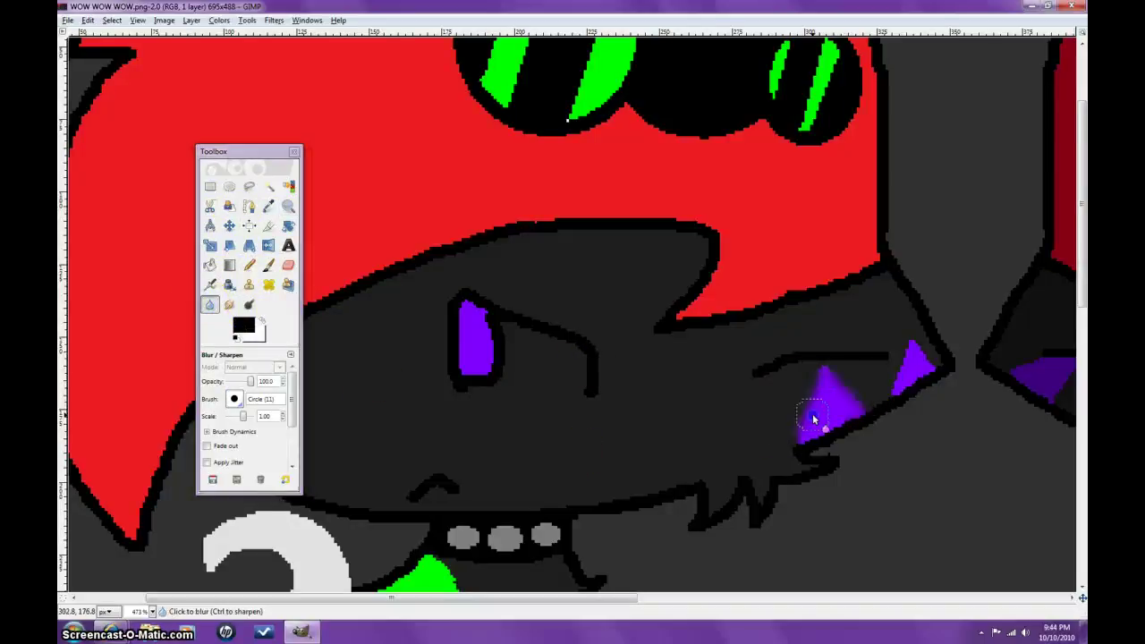
left_click(910, 351)
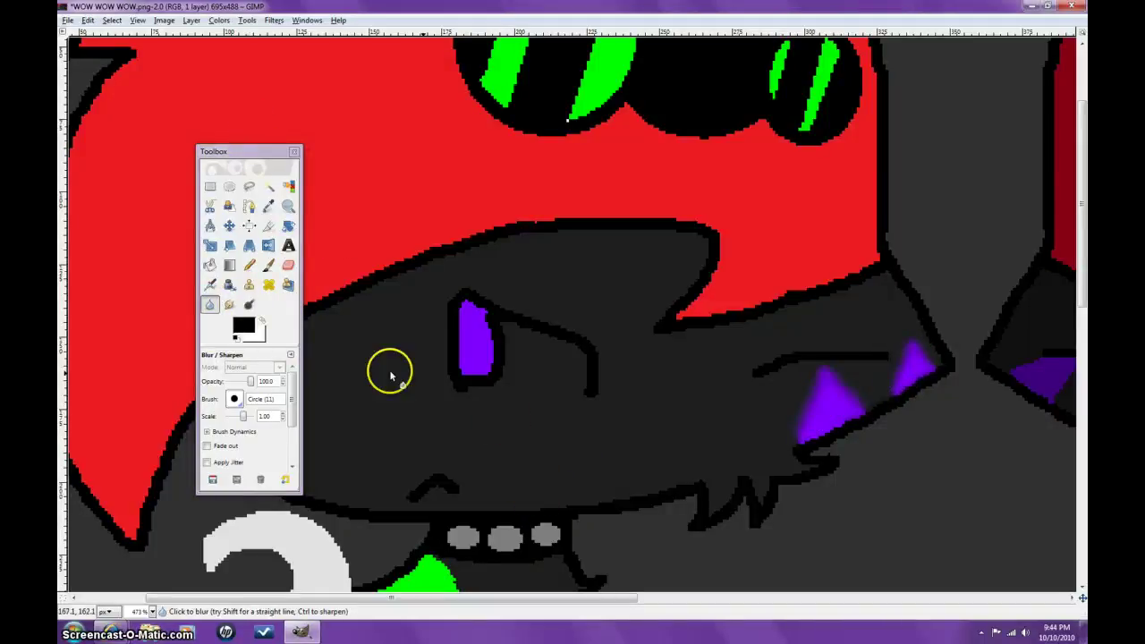
Blur the inner edges of the green chest markings above and below the raised arm of the bright-red-haired character.
scroll(386, 373, "down", 3)
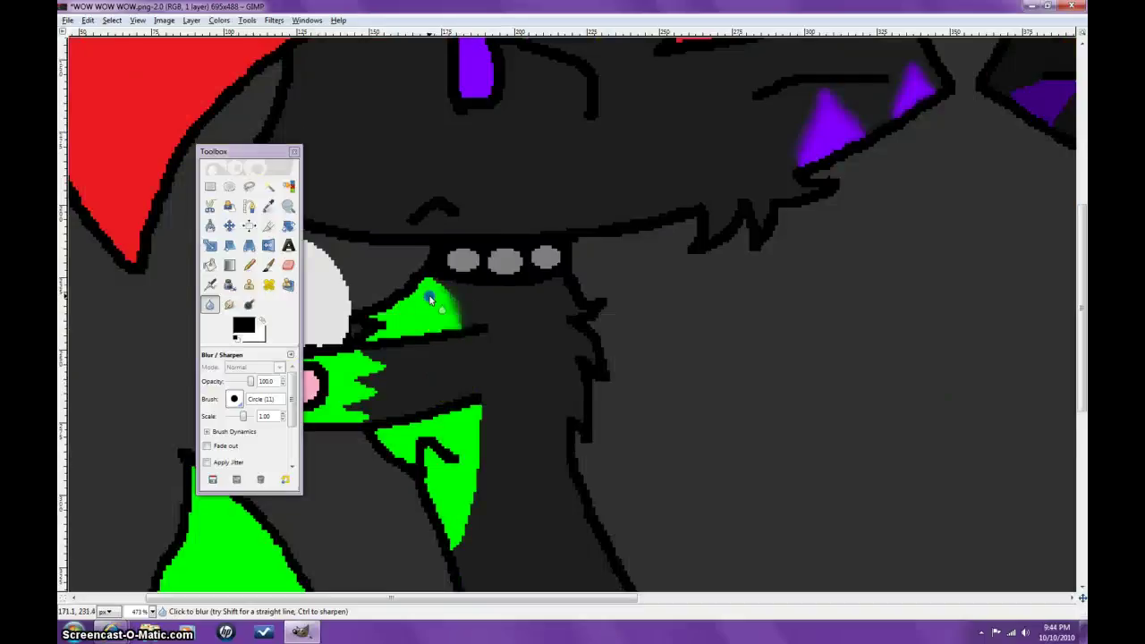
left_click(479, 421)
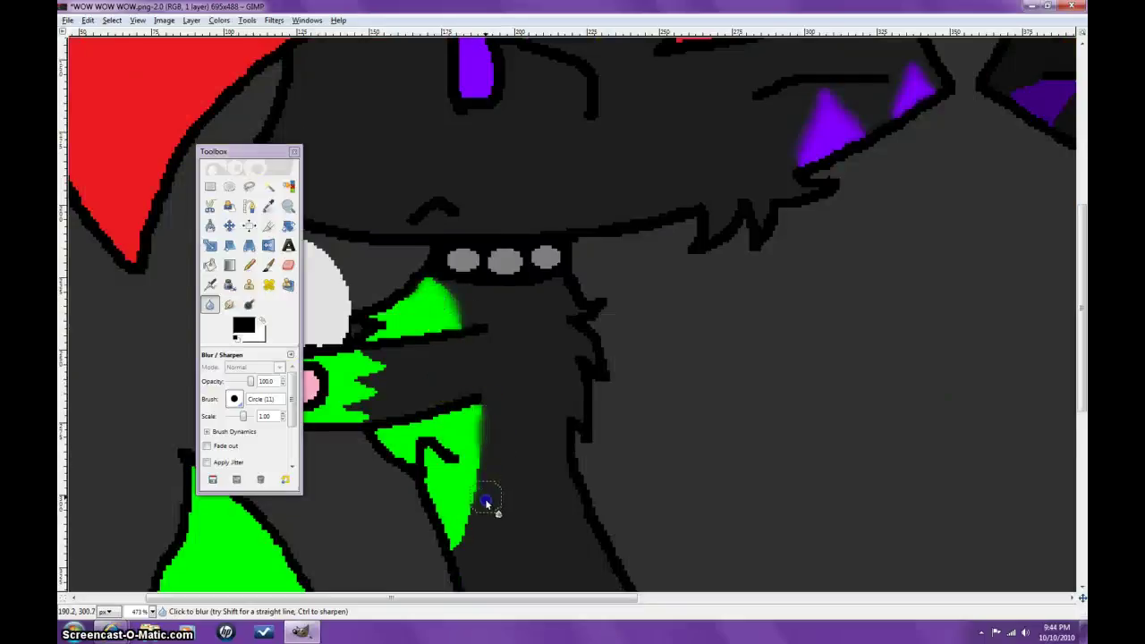
left_click_drag(478, 507, 466, 527)
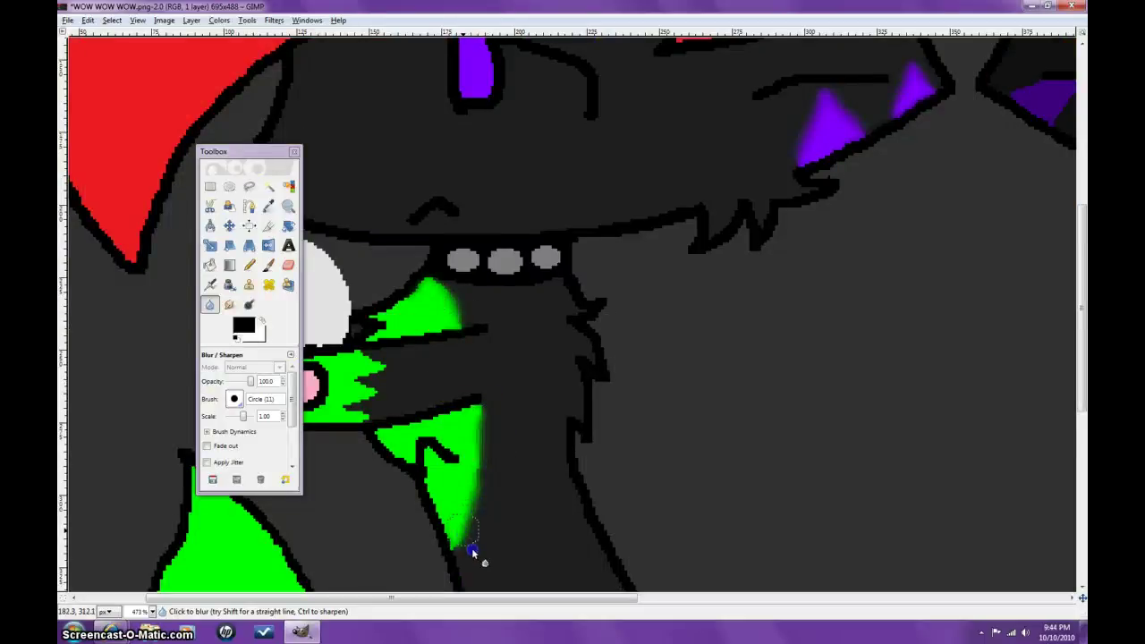
left_click_drag(495, 597, 427, 598)
left_click(562, 453)
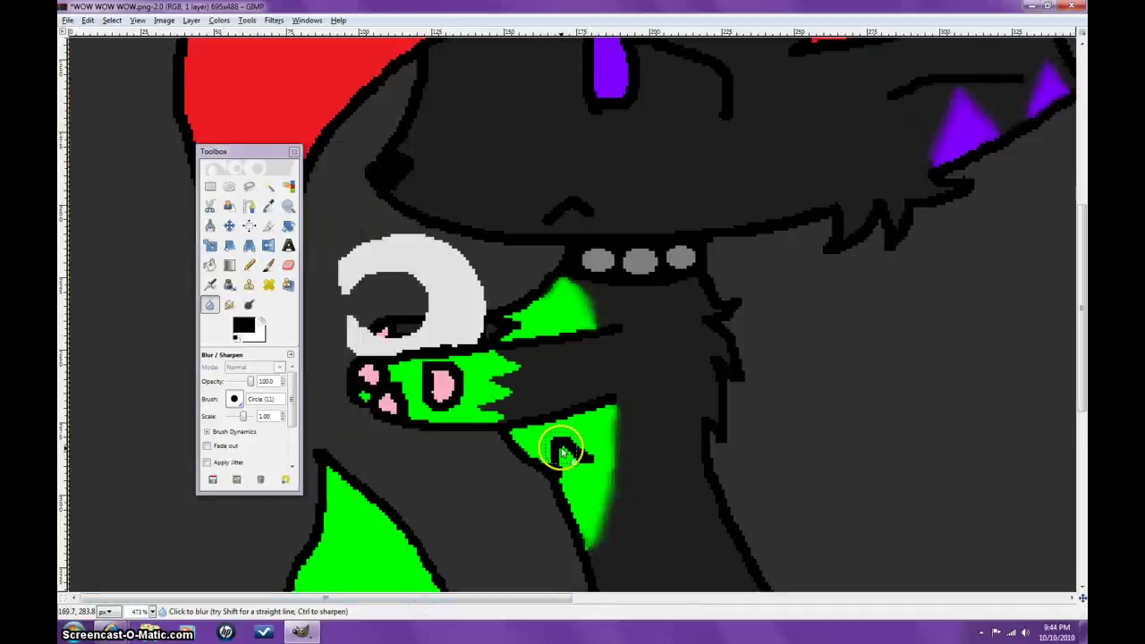
Blur the edges of the green tail tip, the purple tail stripes and the small green leg marking on the same character.
scroll(528, 448, "down", 5)
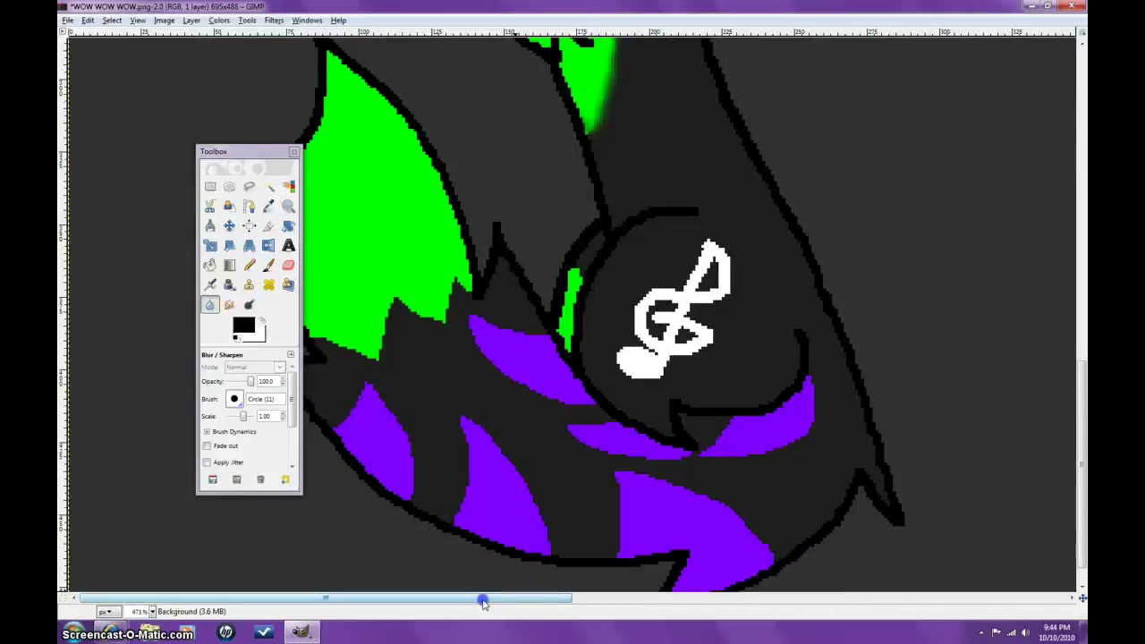
left_click(340, 339)
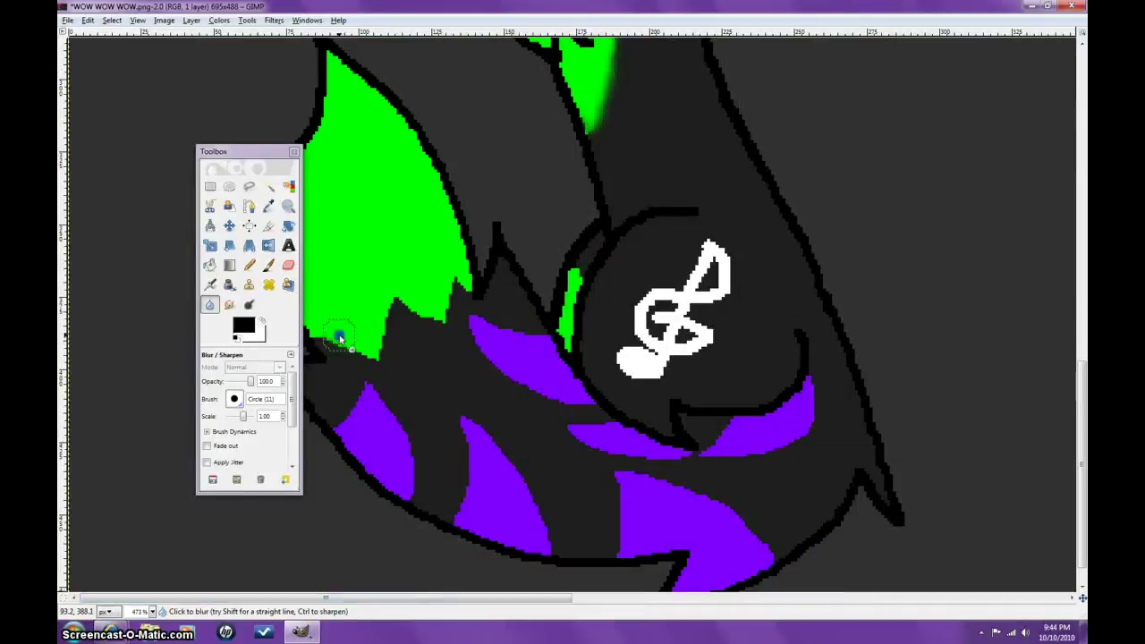
left_click_drag(325, 327, 366, 358)
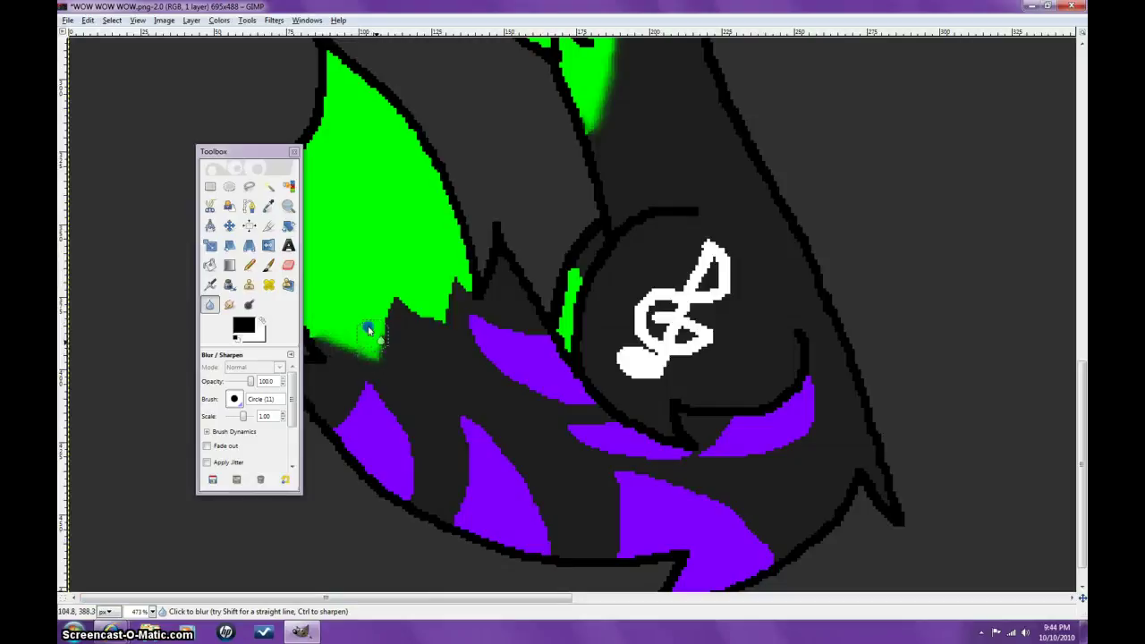
left_click_drag(391, 295, 440, 332)
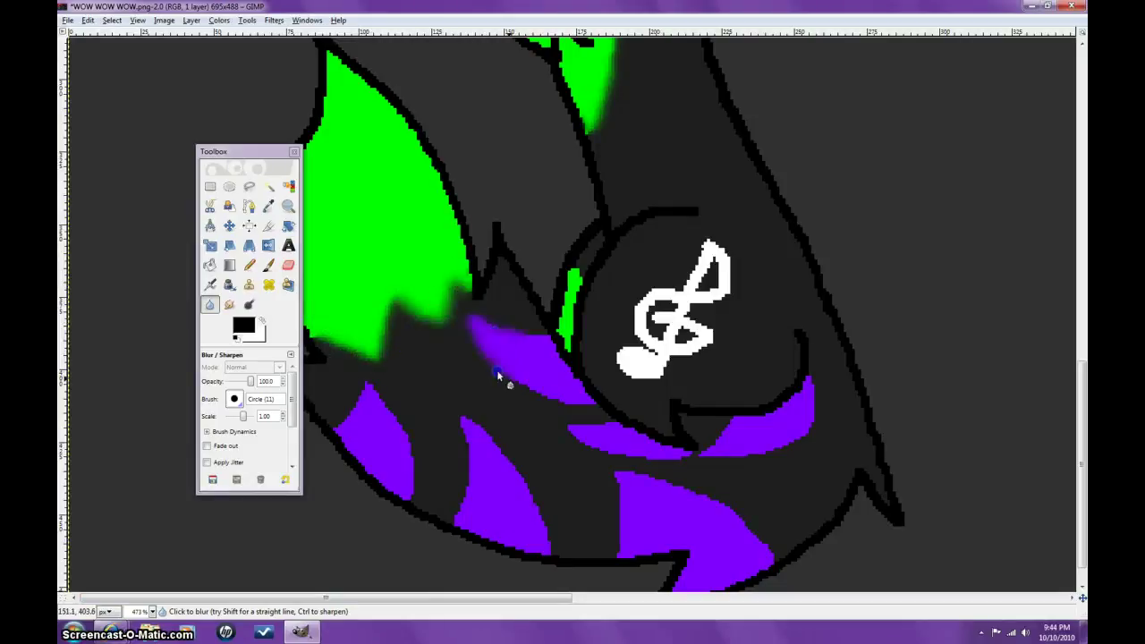
left_click_drag(533, 337, 565, 398)
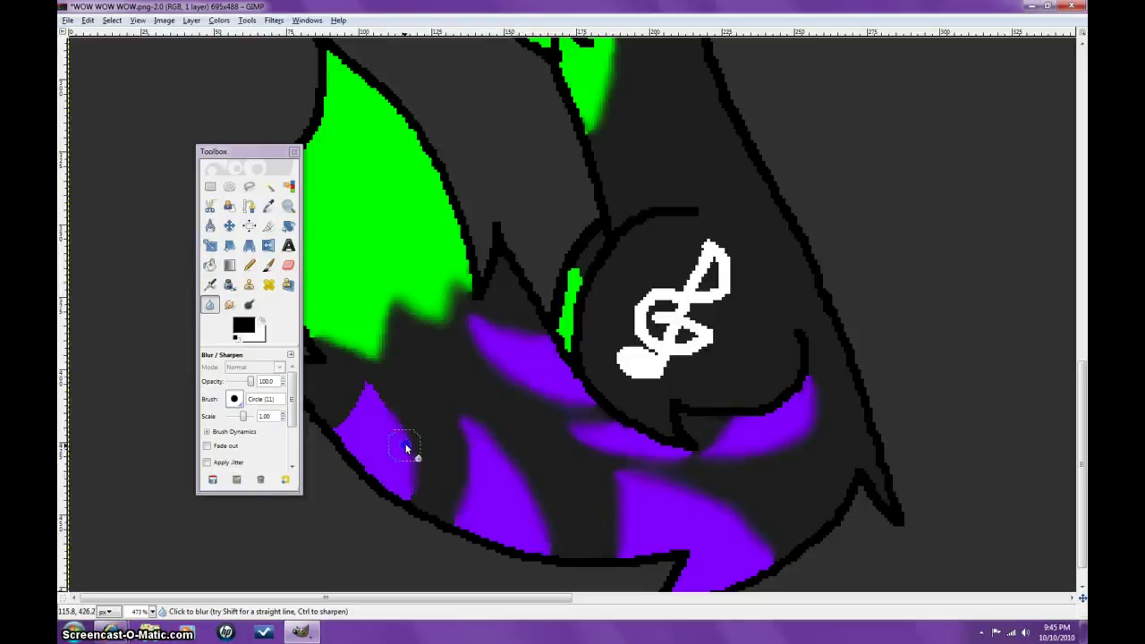
left_click(577, 266)
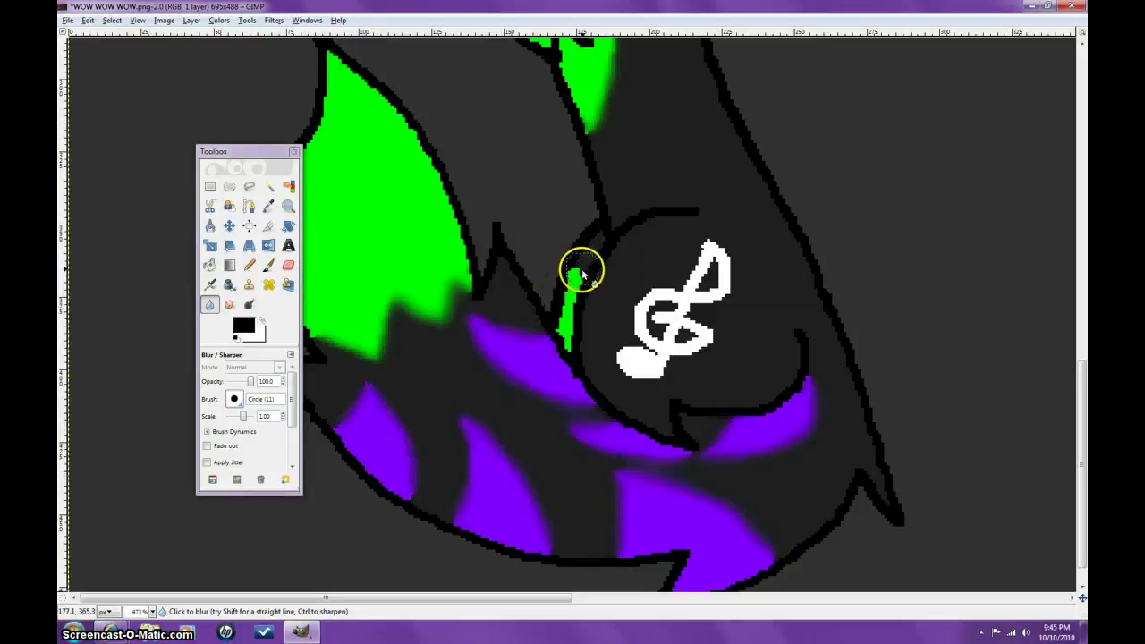
Blur the jagged edge of the green marking on the bright-red-haired character's raised arm.
scroll(563, 309, "up", 8)
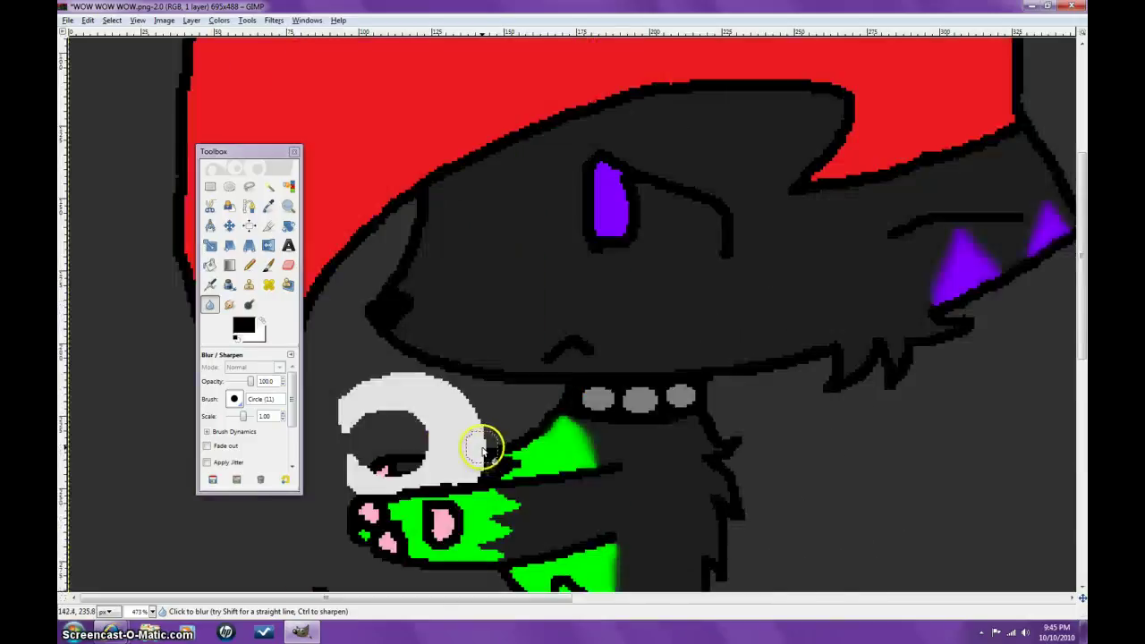
scroll(478, 444, "down", 2)
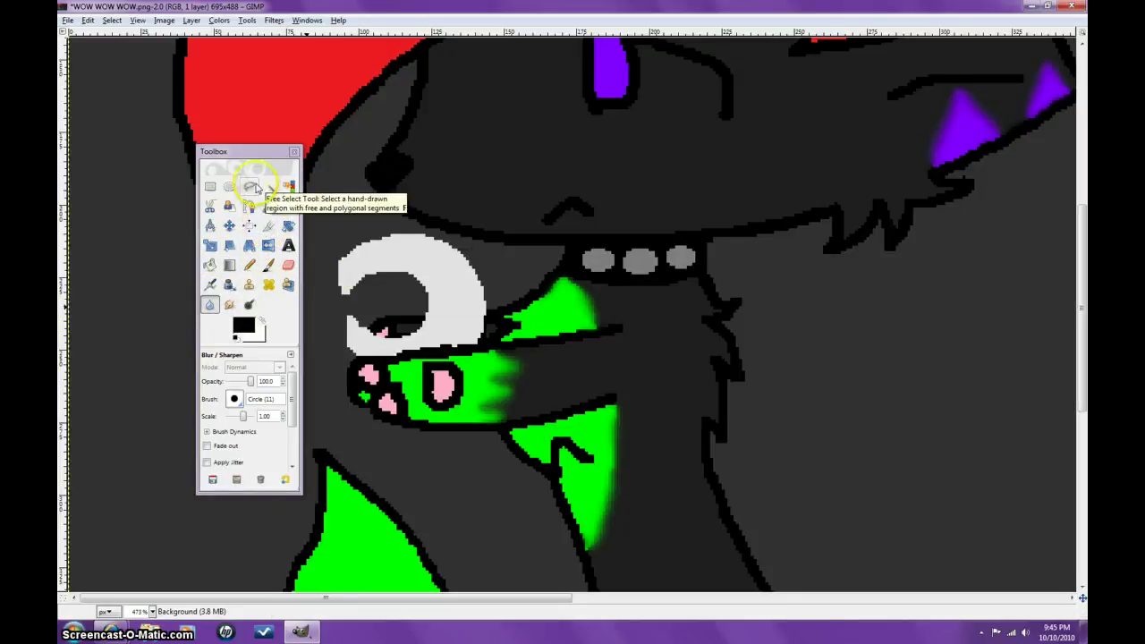
left_click_drag(241, 151, 179, 151)
Blur the edges of the two dark purple ear markings on the dark-red-haired character.
scroll(670, 421, "up", 3)
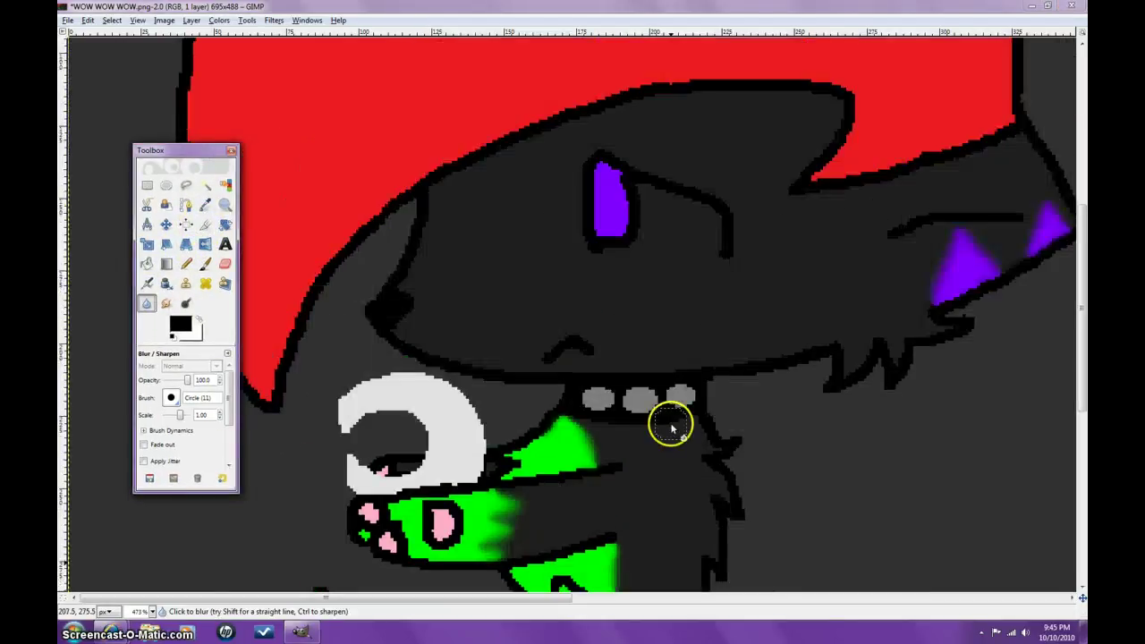
left_click_drag(486, 606, 776, 601)
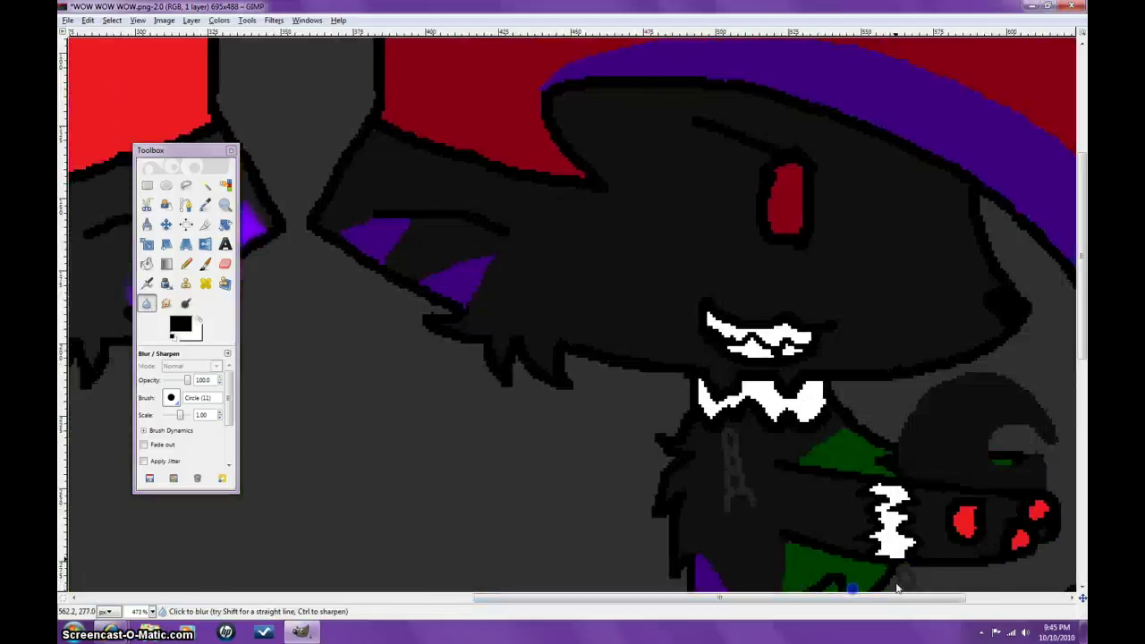
scroll(484, 388, "up", 3)
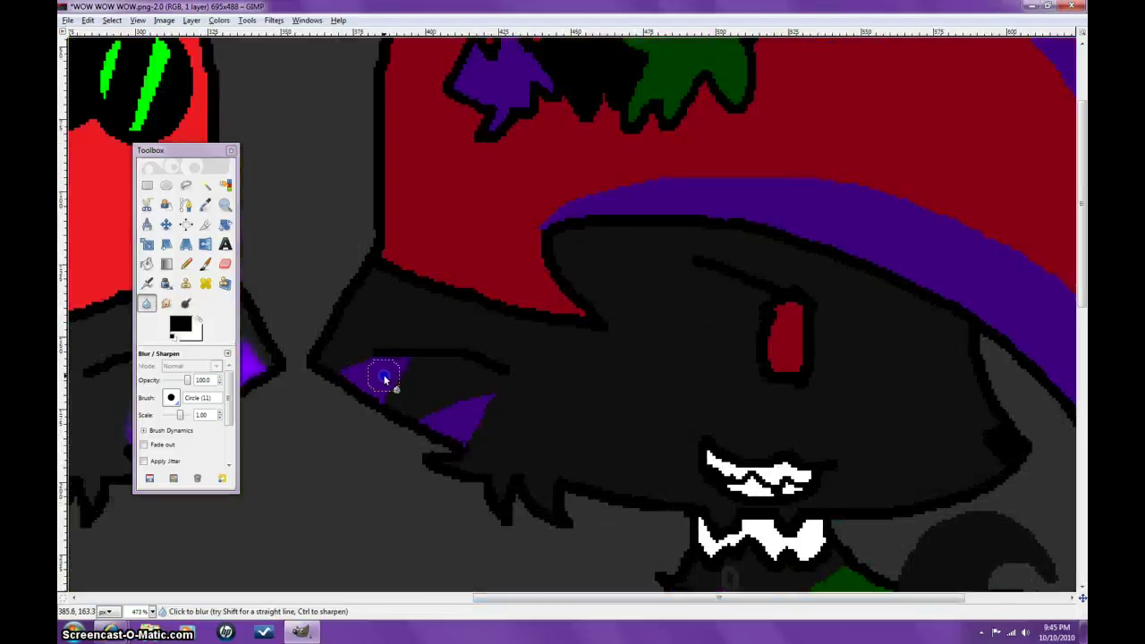
mouse_move(366, 381)
left_mouse_down()
mouse_move(412, 400)
mouse_move(459, 400)
left_mouse_up()
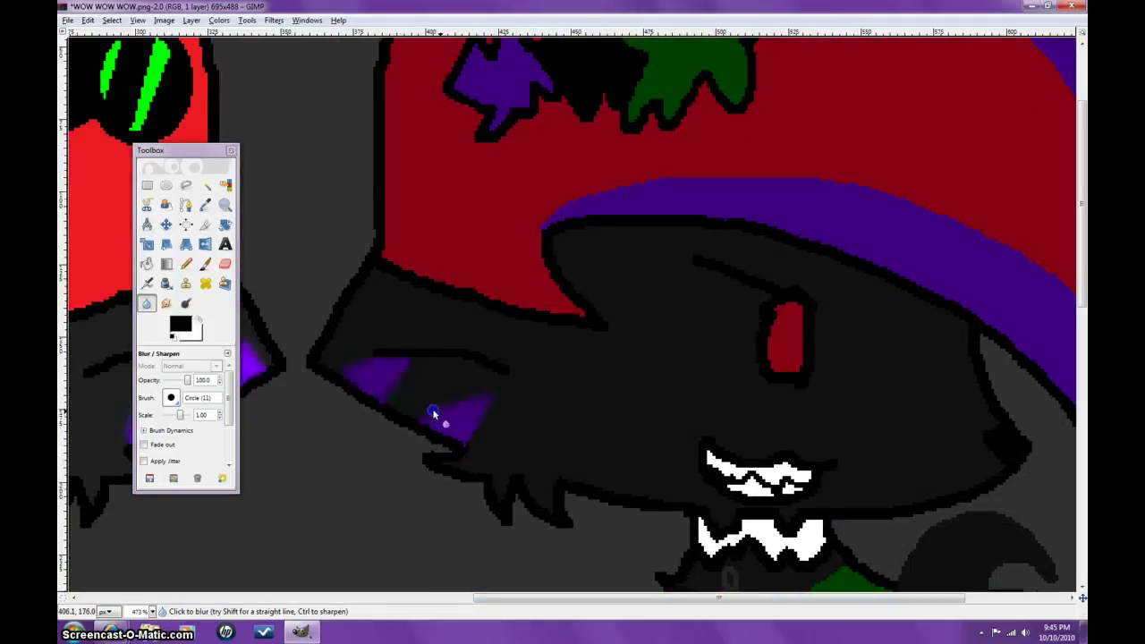
Blur the boundary between the purple band and the dark red area of the second character's hair.
scroll(535, 443, "up", 3)
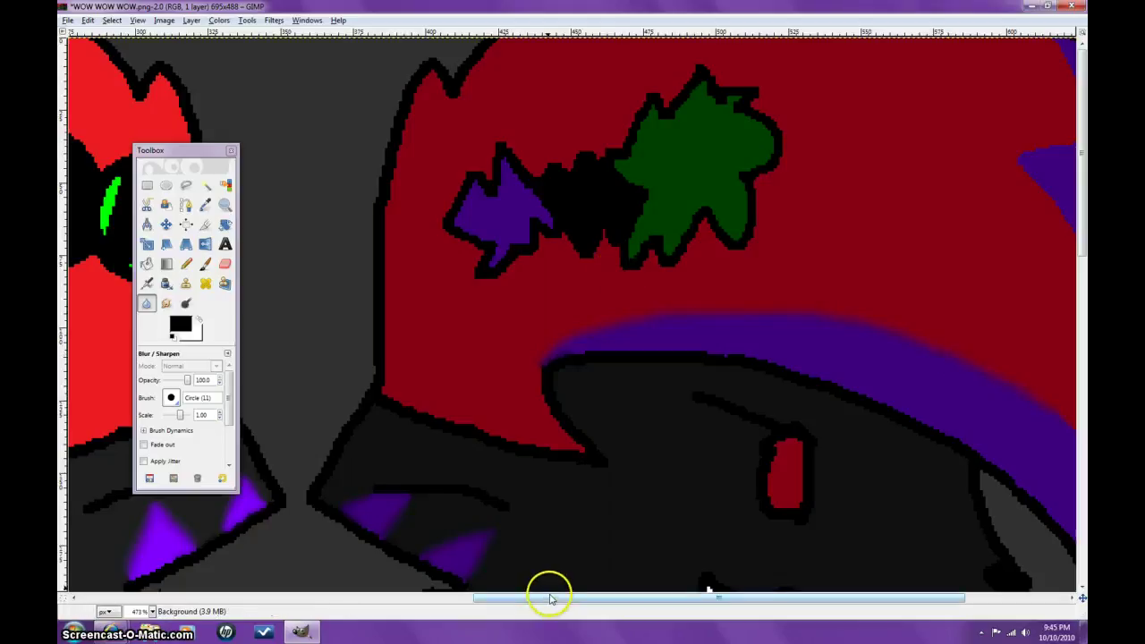
left_click_drag(547, 597, 676, 611)
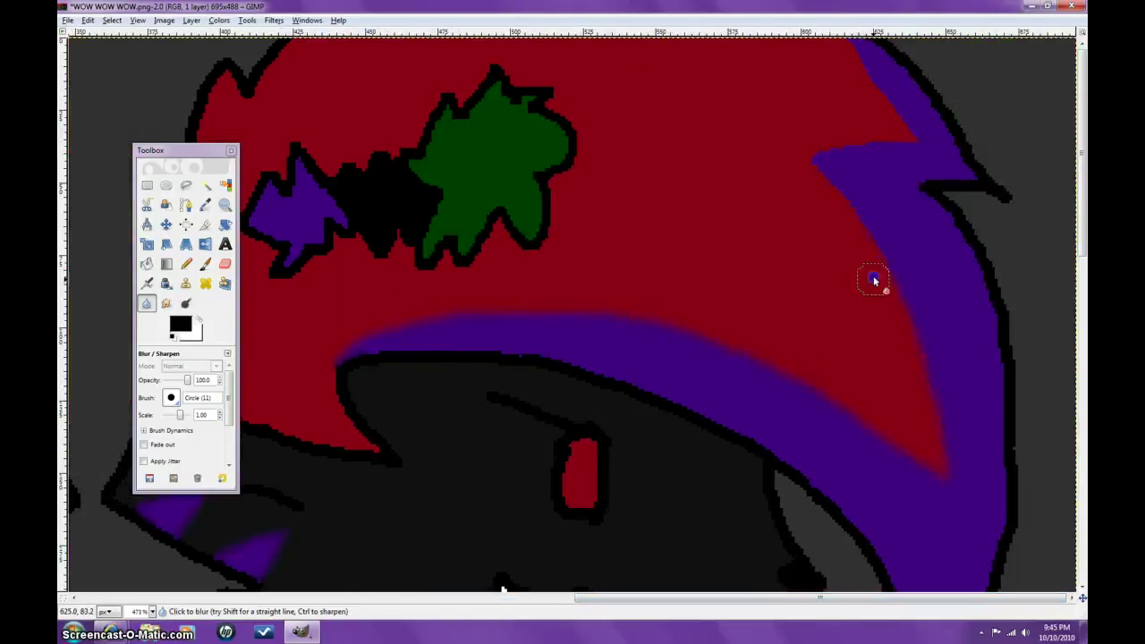
mouse_move(835, 184)
left_mouse_down()
mouse_move(857, 254)
mouse_move(857, 147)
left_mouse_up()
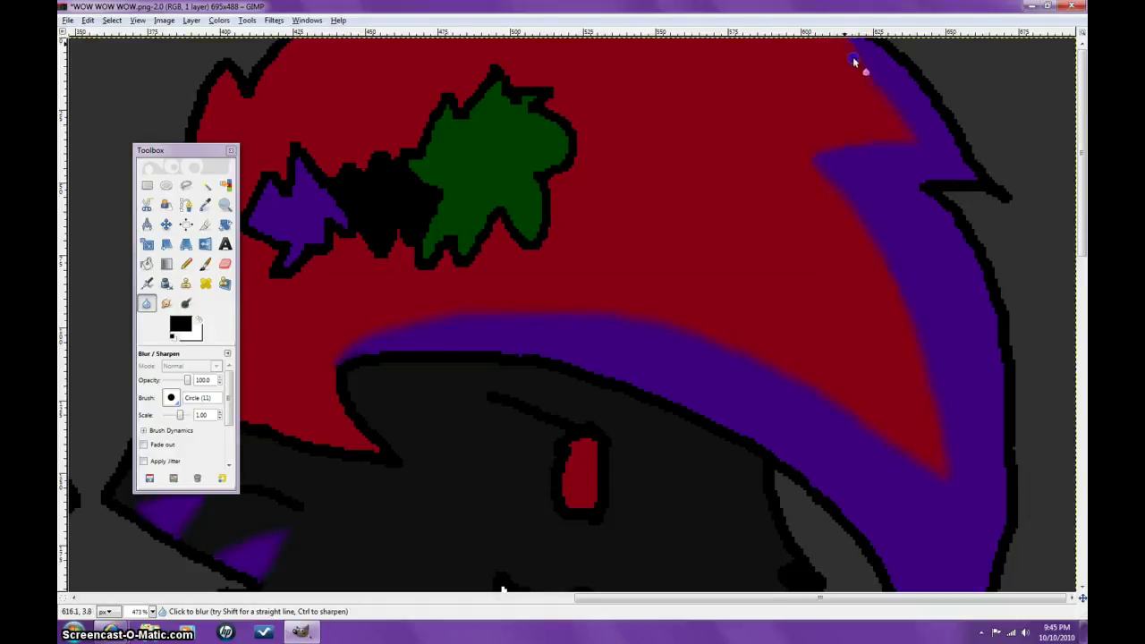
scroll(787, 287, "down", 5)
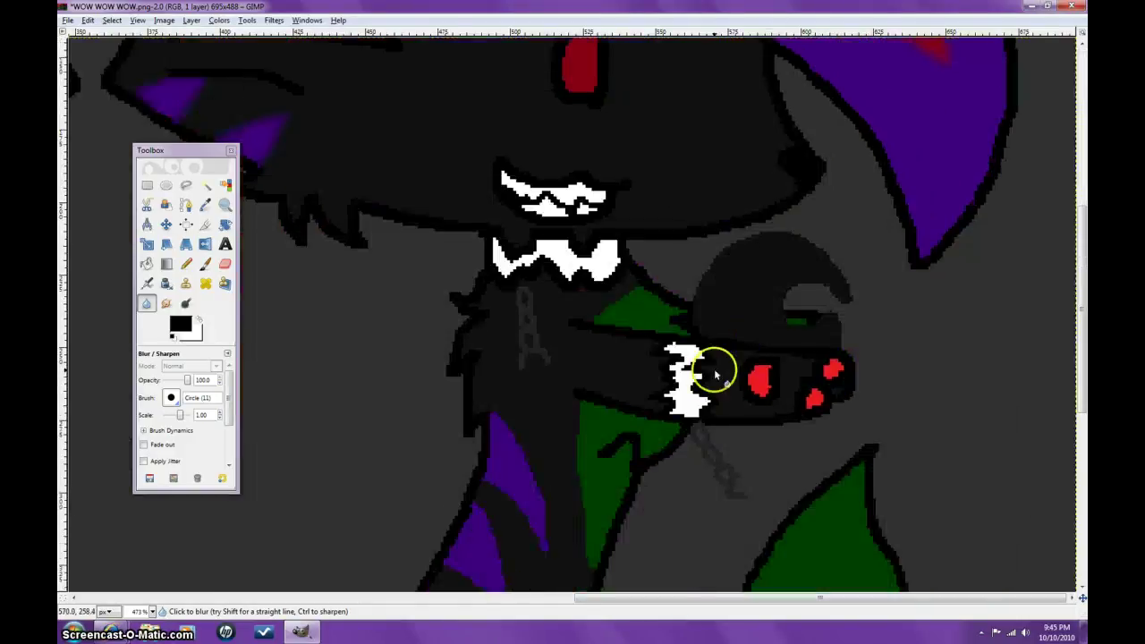
Blur the edges of the green shoulder and chest markings and the two purple back stripes on the dark-red-haired character.
left_click_drag(682, 349, 629, 301)
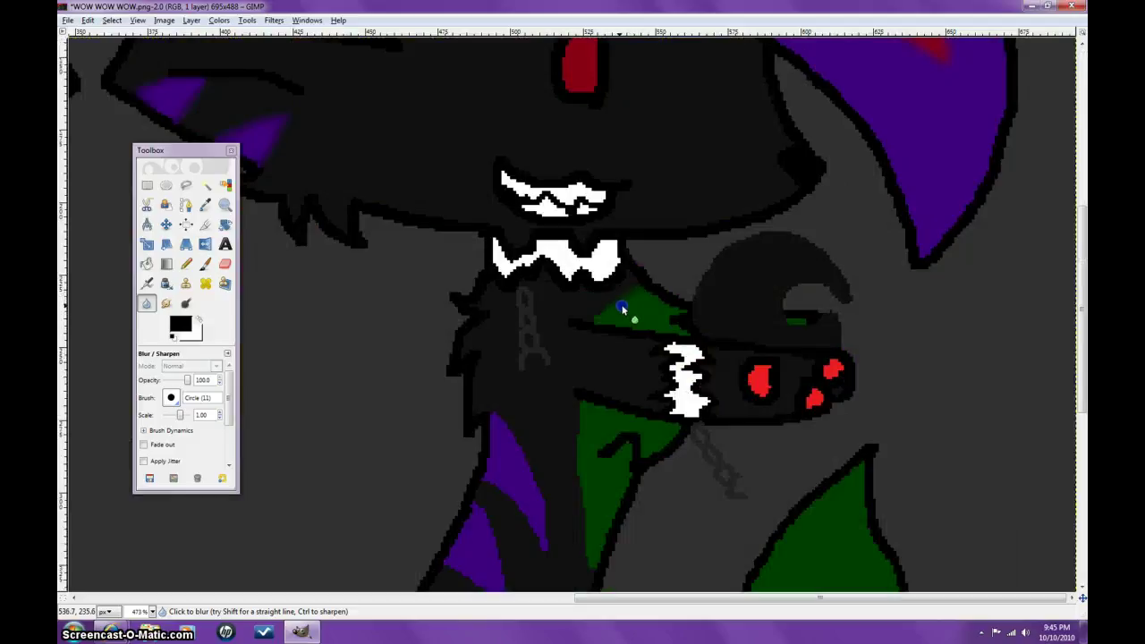
mouse_move(559, 415)
left_mouse_down()
mouse_move(567, 435)
mouse_move(578, 422)
left_mouse_up()
left_click_drag(481, 511, 509, 488)
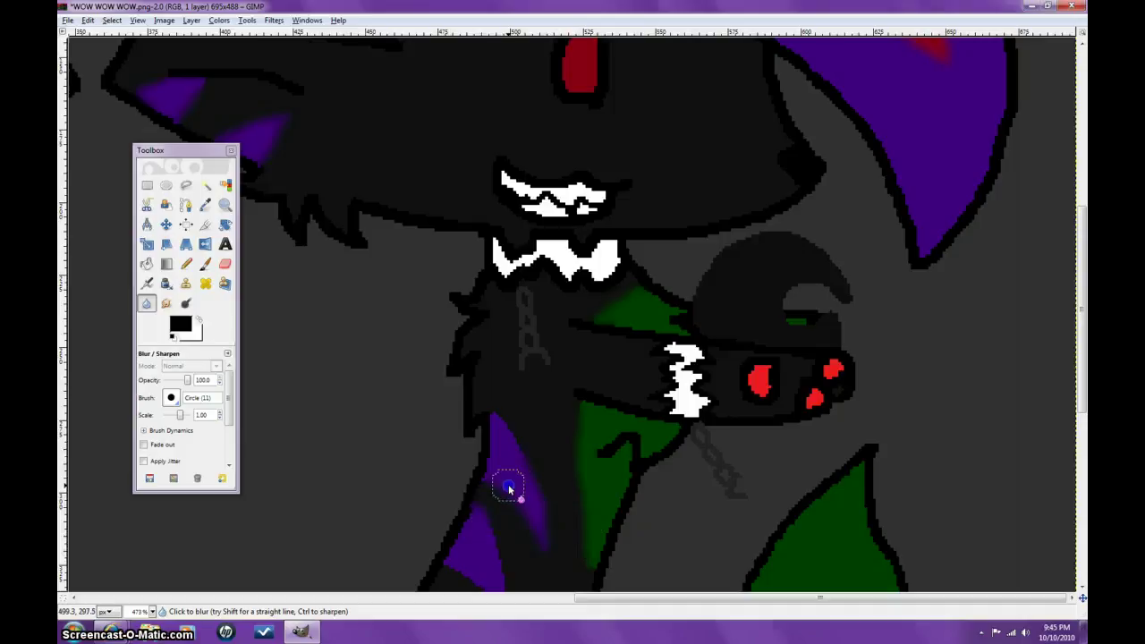
left_click_drag(508, 425, 520, 466)
scroll(526, 518, "down", 5)
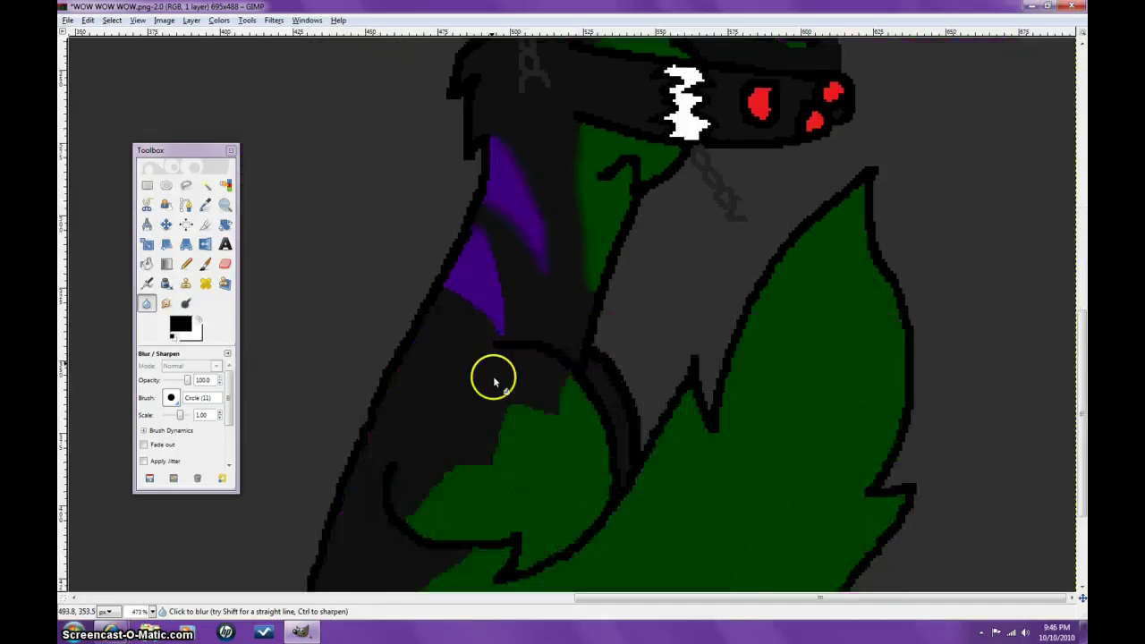
left_click_drag(494, 376, 505, 307)
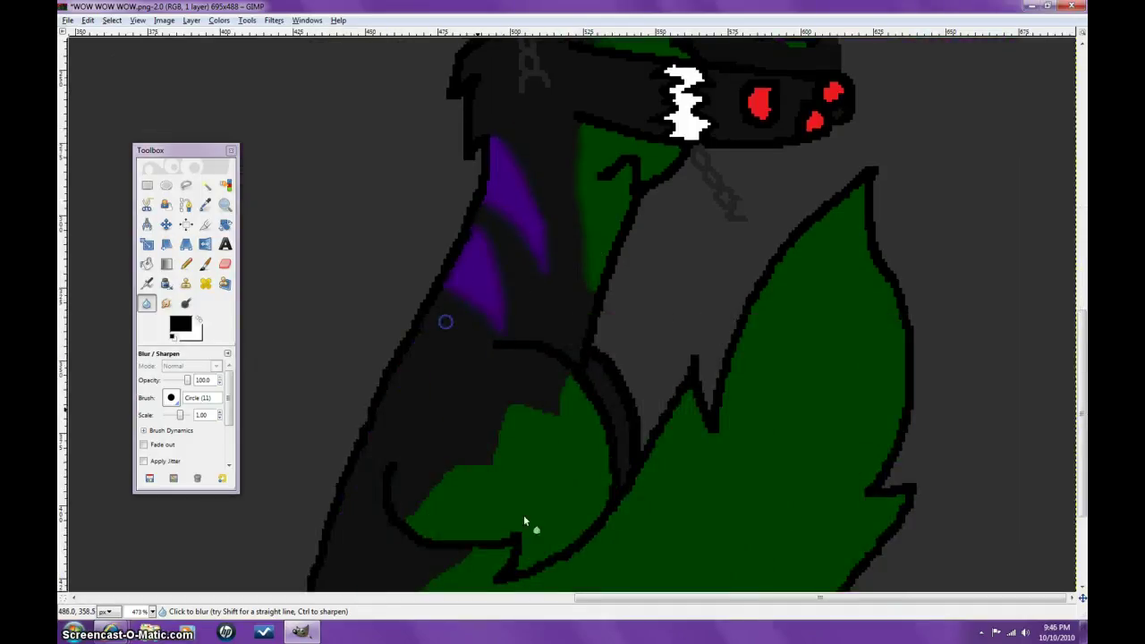
Blur the jagged edges of the dark green markings on the same character's hind leg and tail base.
left_click(577, 400)
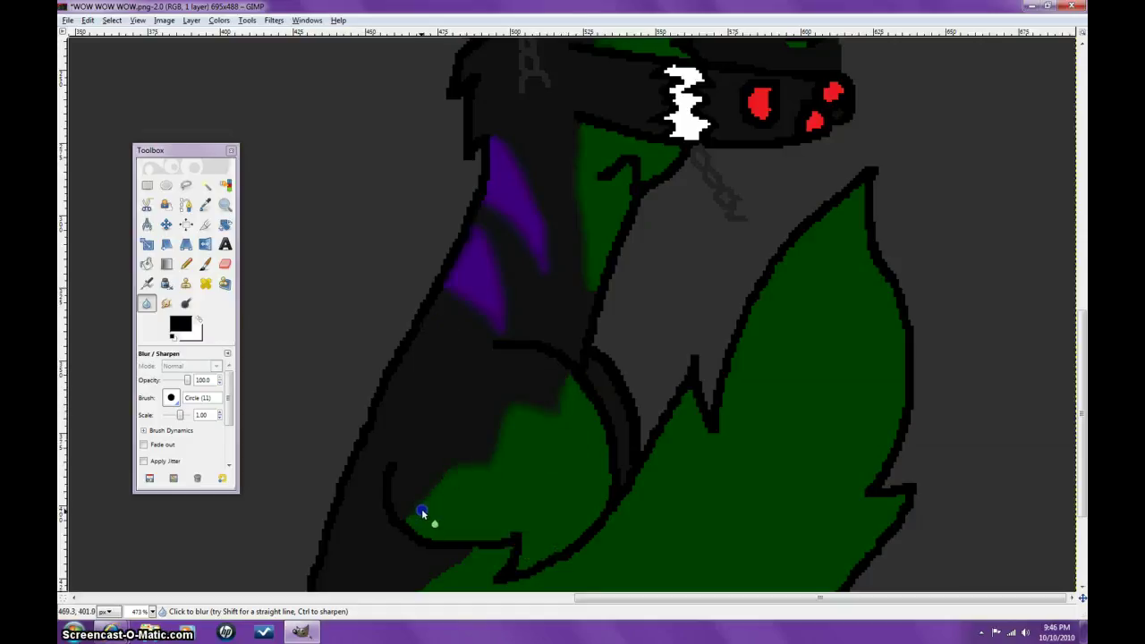
scroll(438, 532, "down", 3)
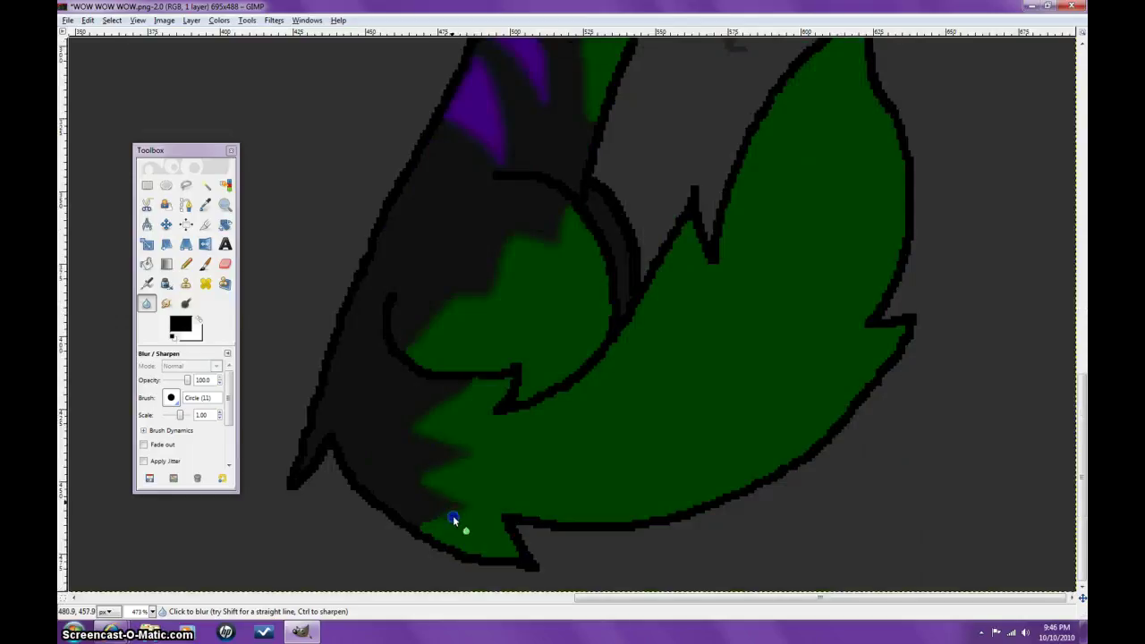
Examine the softened markings on both characters in the full picture.
scroll(508, 505, "up", 15)
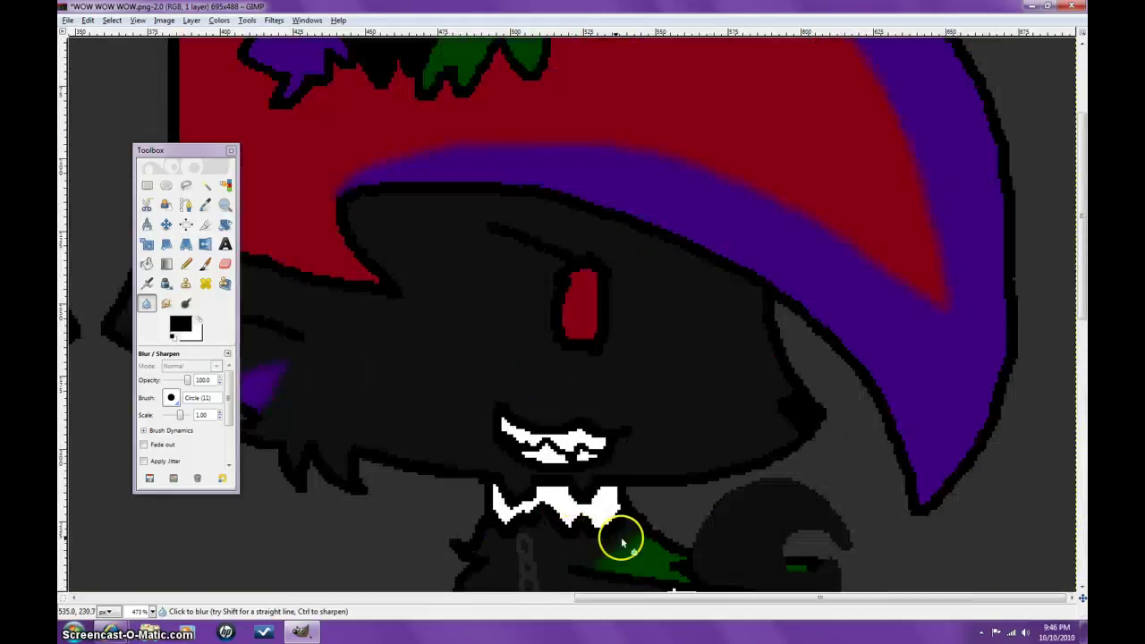
scroll(619, 537, "down", 8)
scroll(703, 519, "up", 9)
scroll(479, 513, "up", 1)
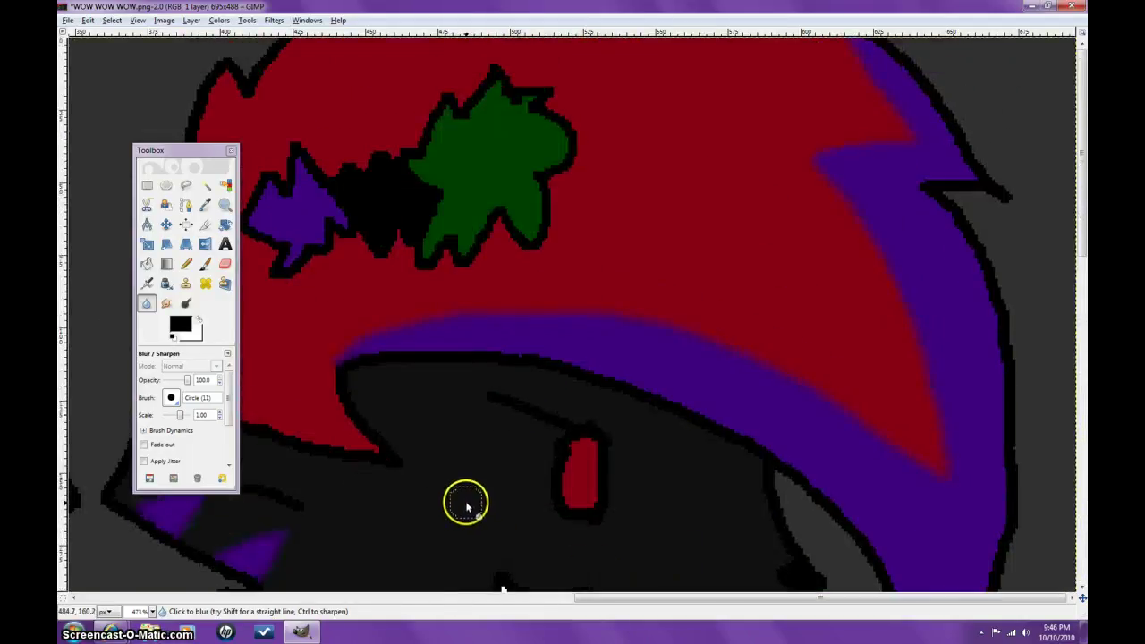
left_click_drag(591, 597, 376, 557)
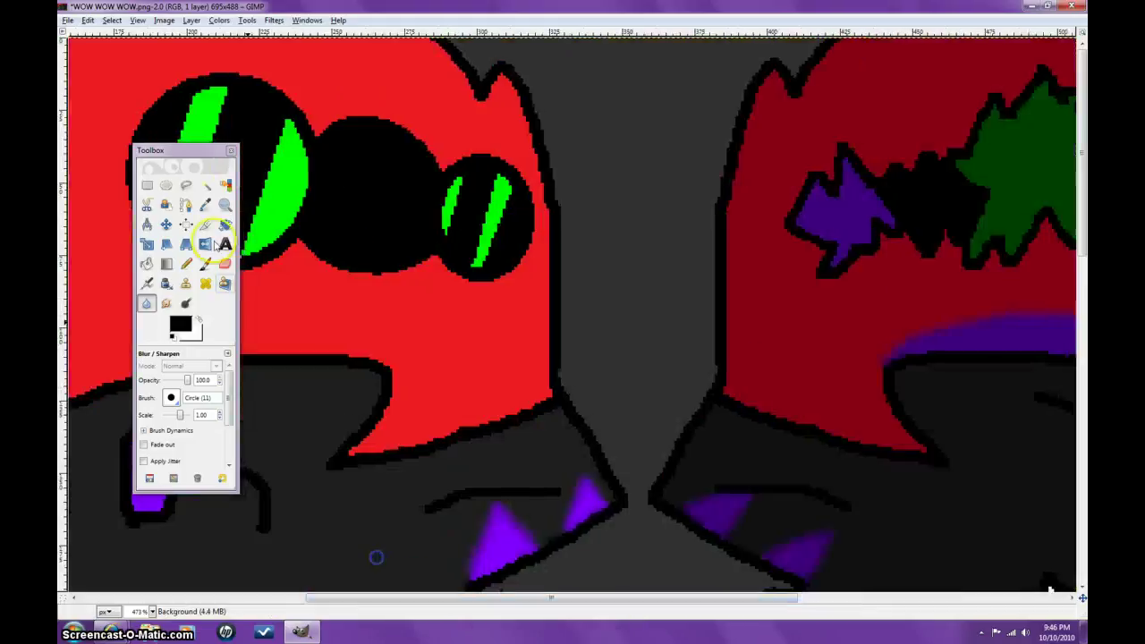
left_click(225, 204)
left_click(150, 401)
left_click(384, 409)
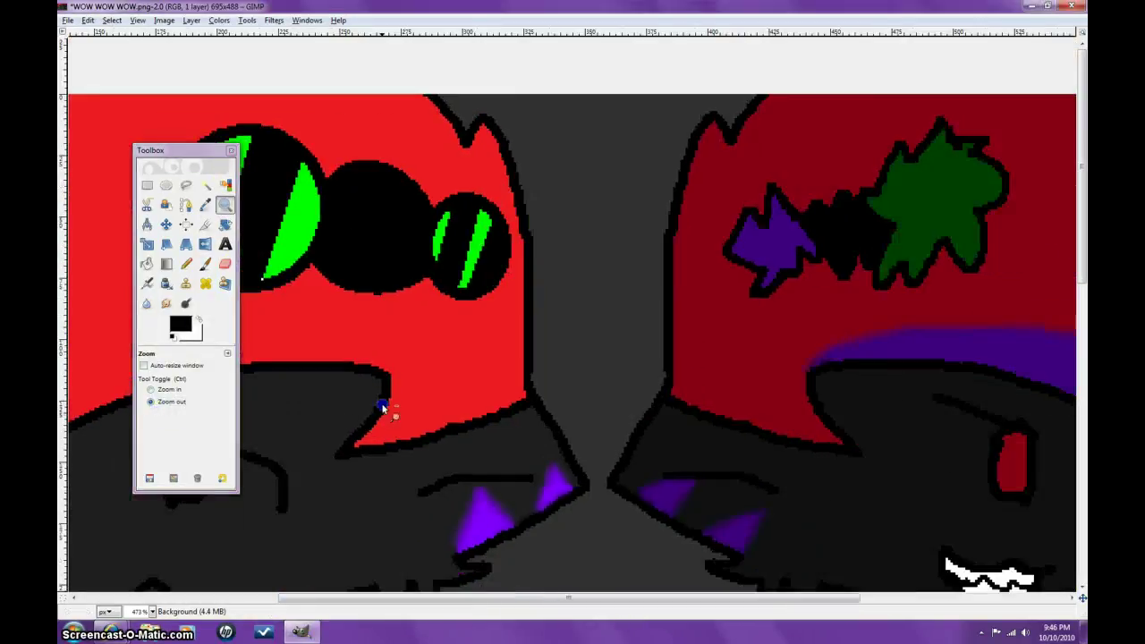
left_click(448, 473)
left_click(456, 501)
left_click(456, 501)
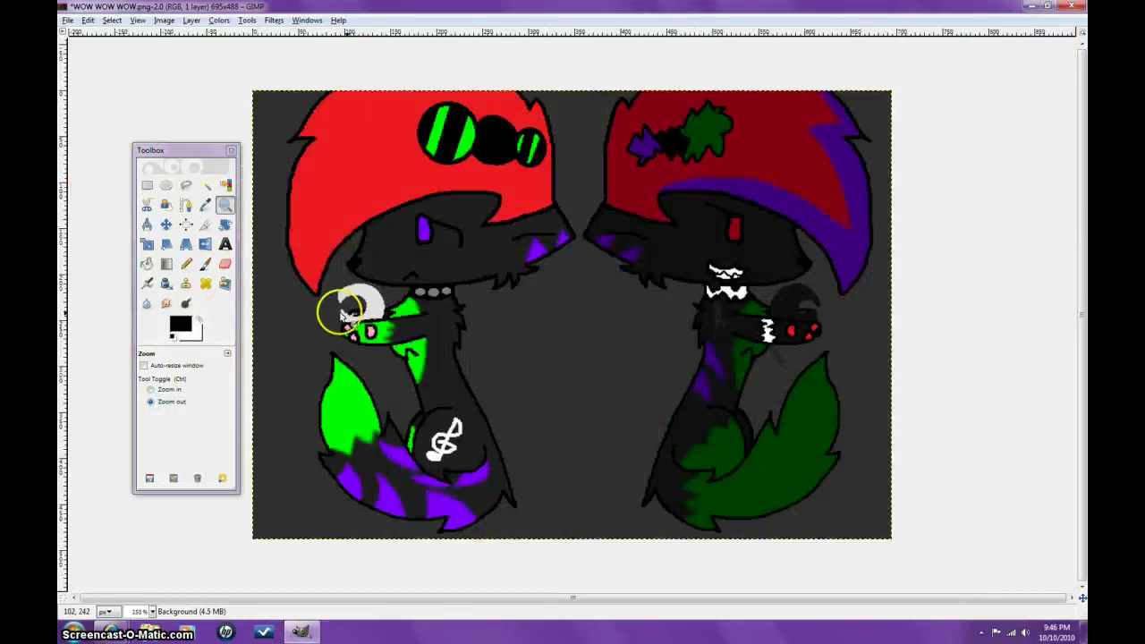
left_click(488, 391)
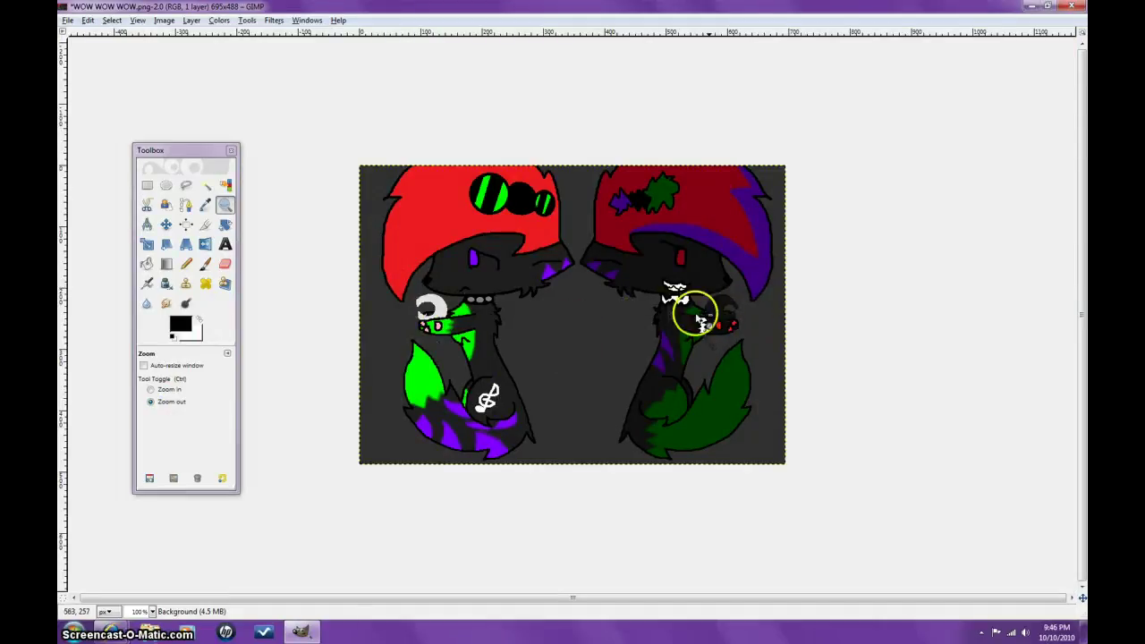
left_click(147, 185)
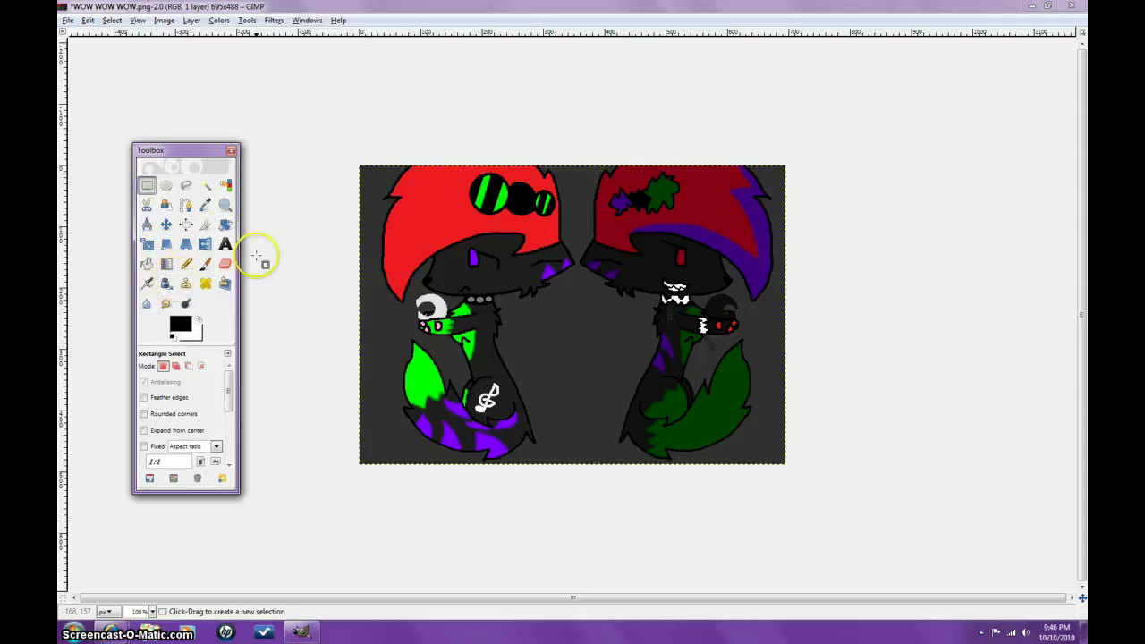
left_click(225, 205)
left_click_drag(450, 313, 484, 352)
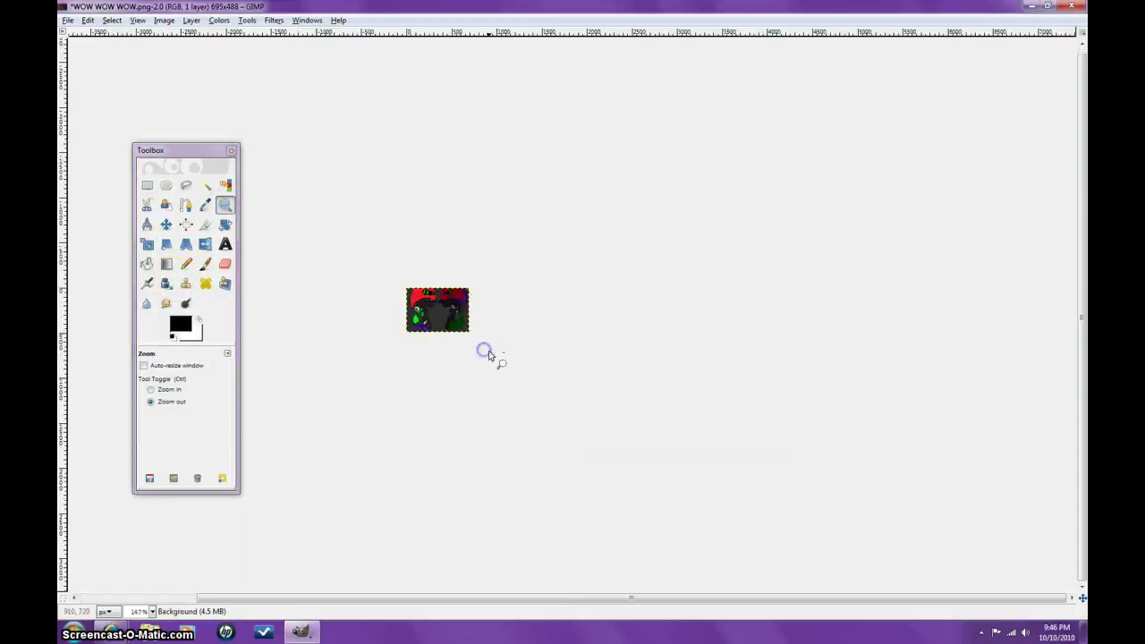
Sample the dark grey background near the bright-red-haired character's white crescent as the foreground colour for the Paintbrush.
left_click(151, 390)
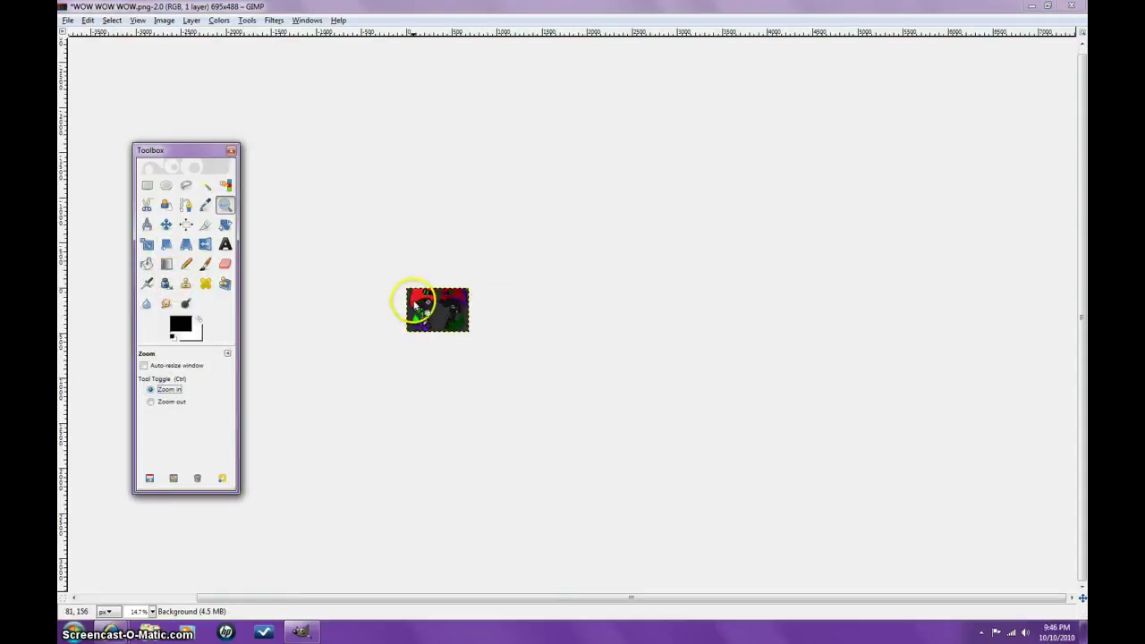
left_click_drag(411, 301, 437, 324)
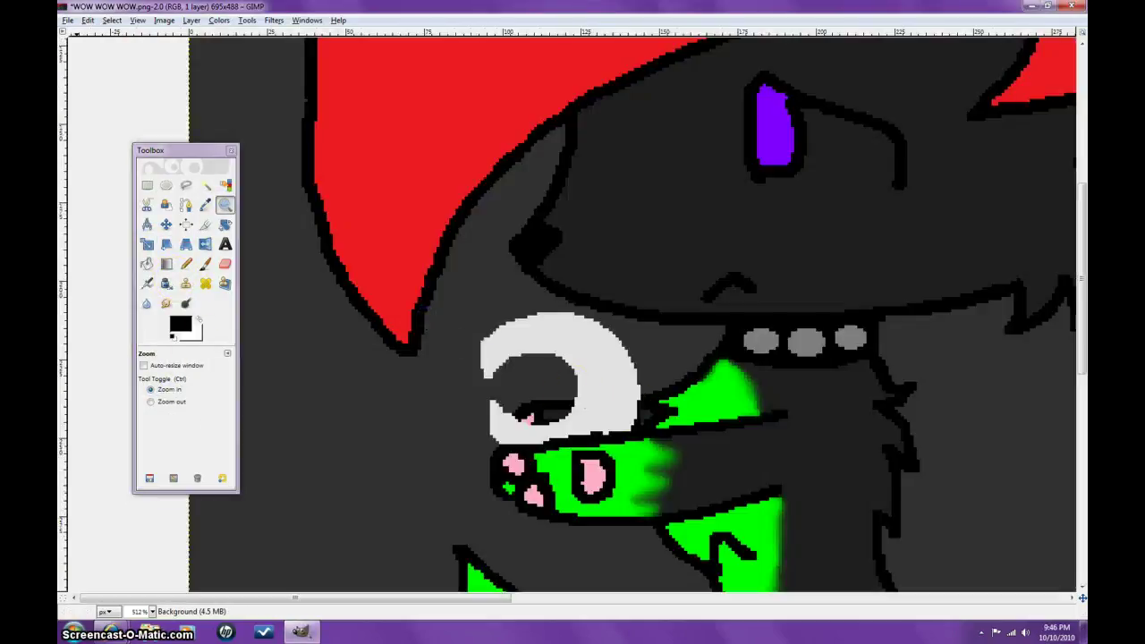
left_click_drag(450, 279, 779, 549)
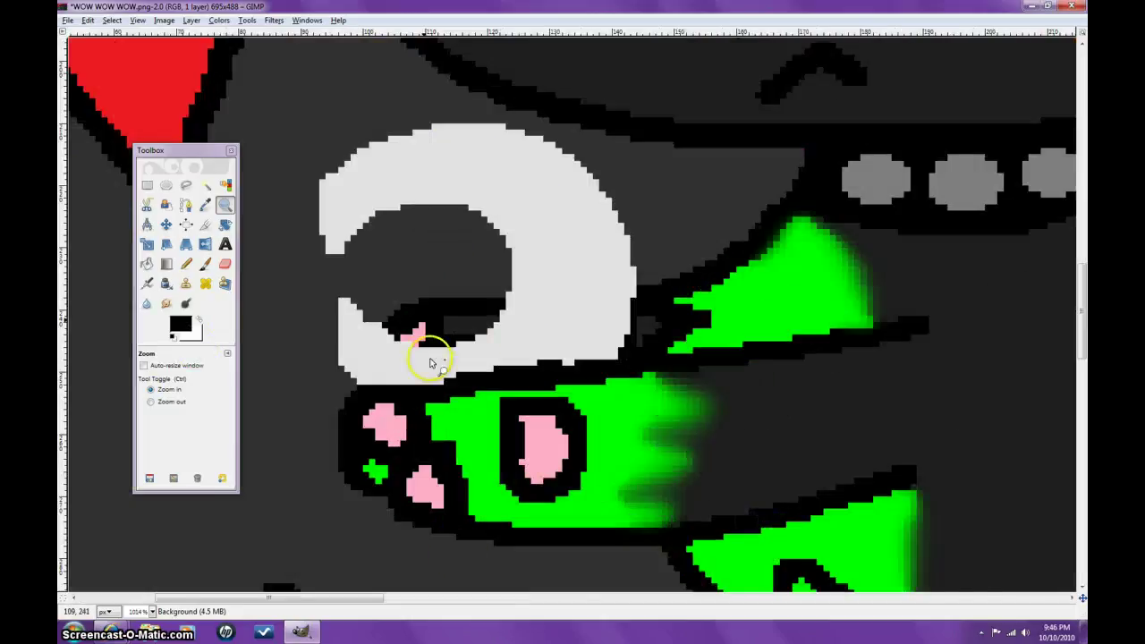
scroll(426, 358, "up", 5)
scroll(460, 546, "down", 3)
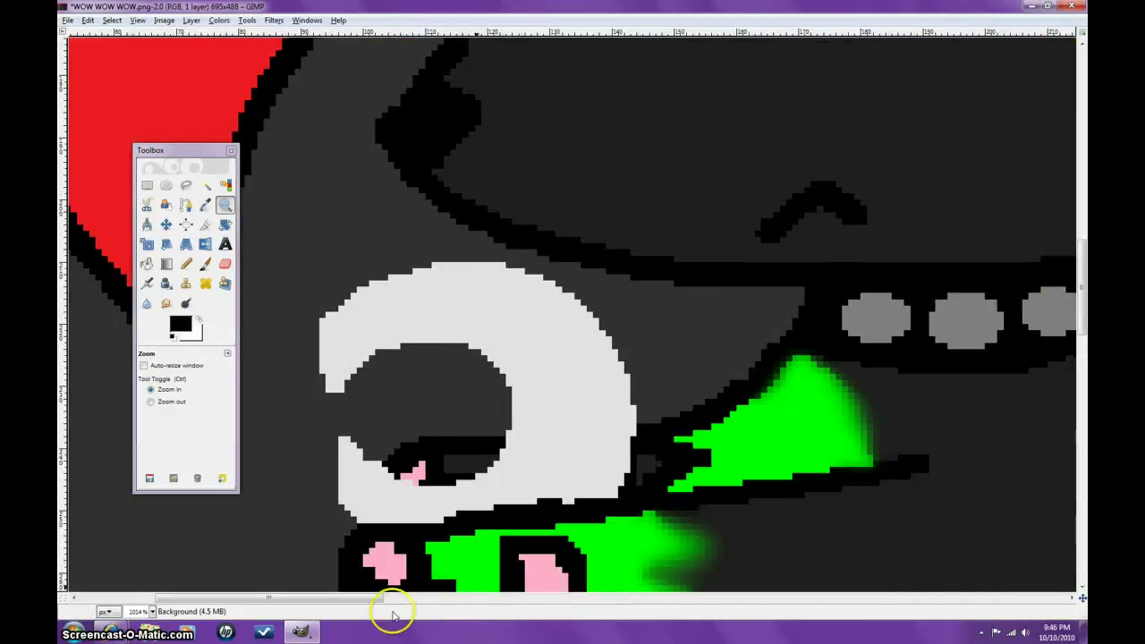
left_click_drag(394, 613, 358, 603)
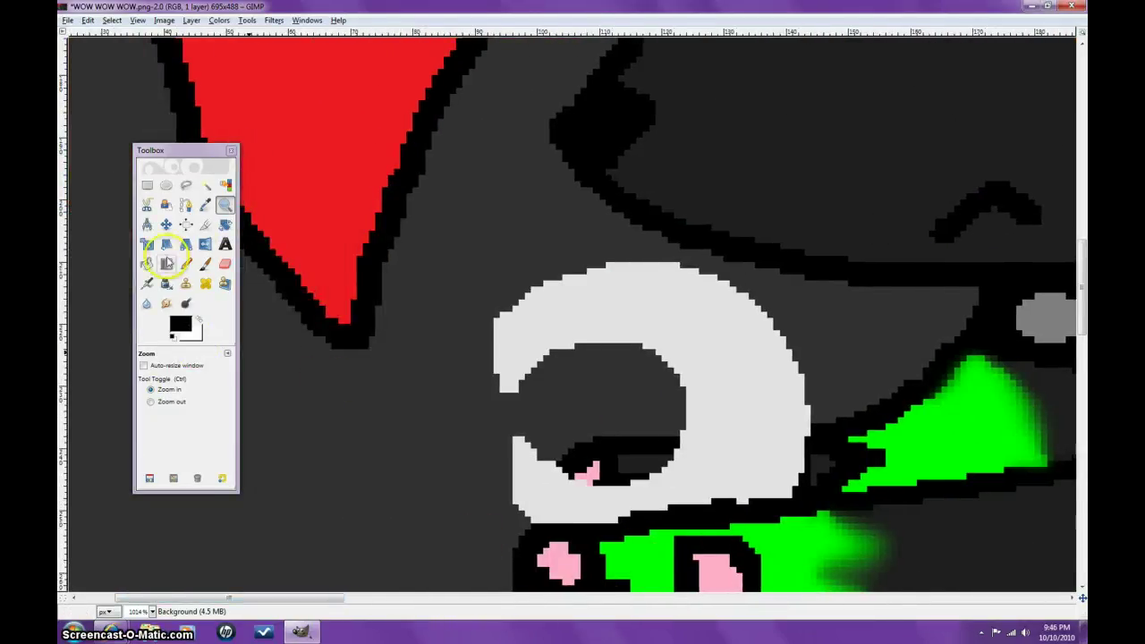
left_click(205, 205)
left_click(407, 454)
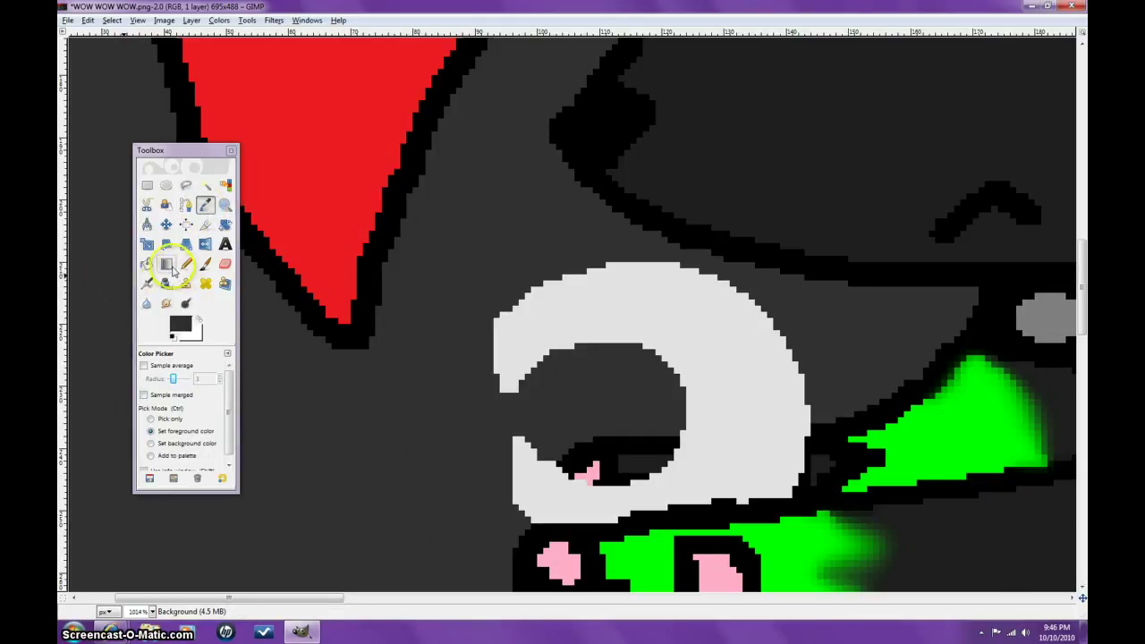
left_click(205, 264)
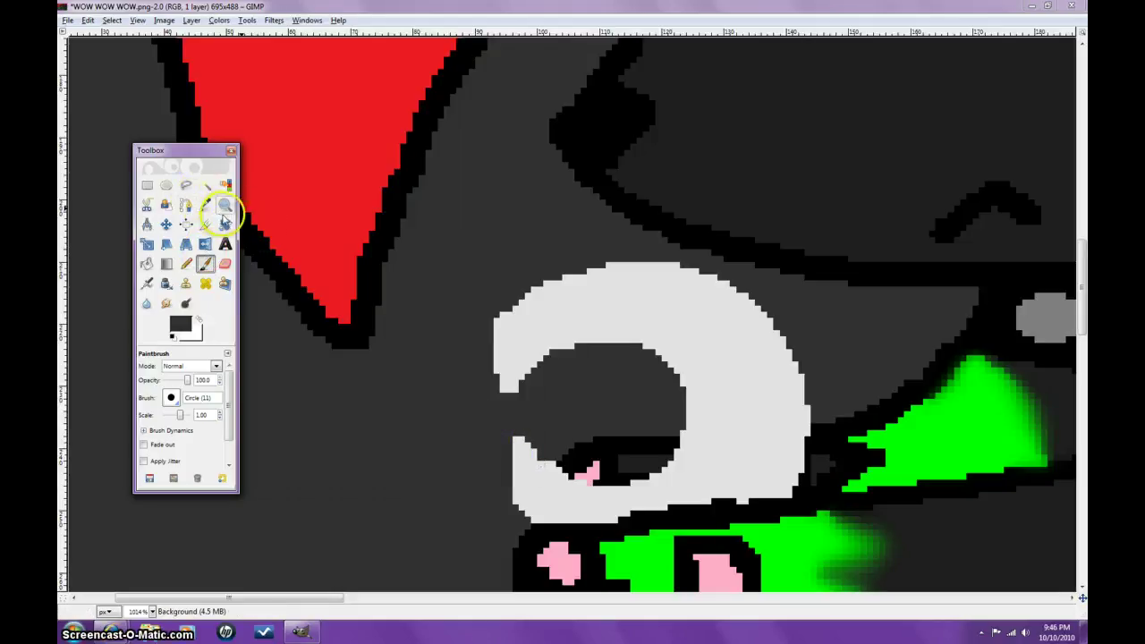
mouse_move(516, 397)
left_mouse_down()
mouse_move(523, 338)
mouse_move(559, 310)
mouse_move(645, 294)
left_mouse_up()
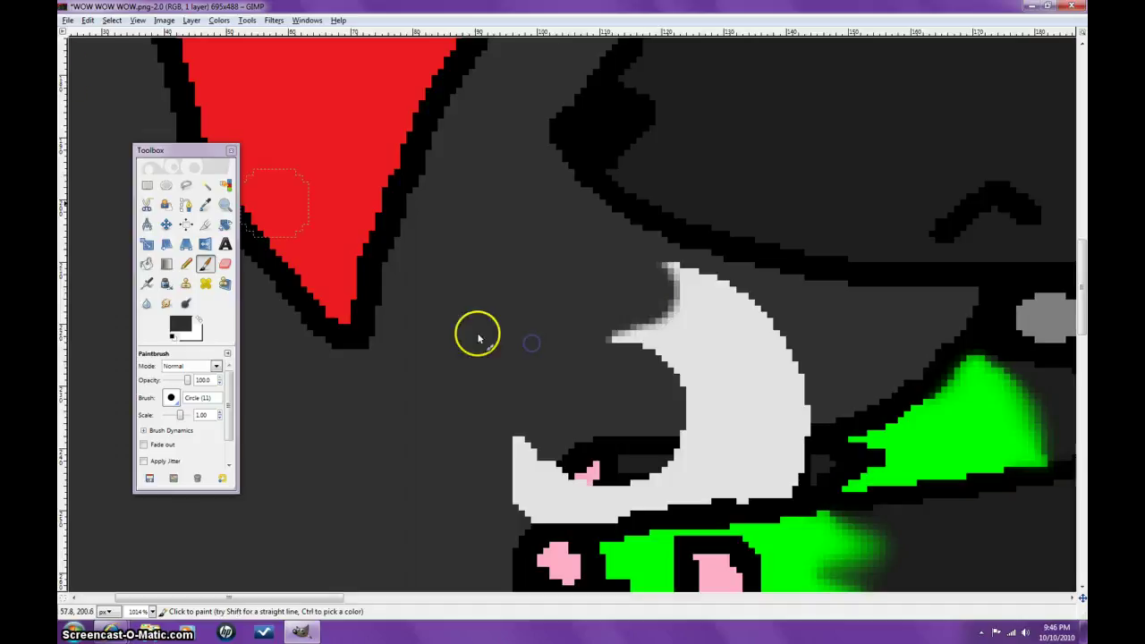
left_click(88, 20)
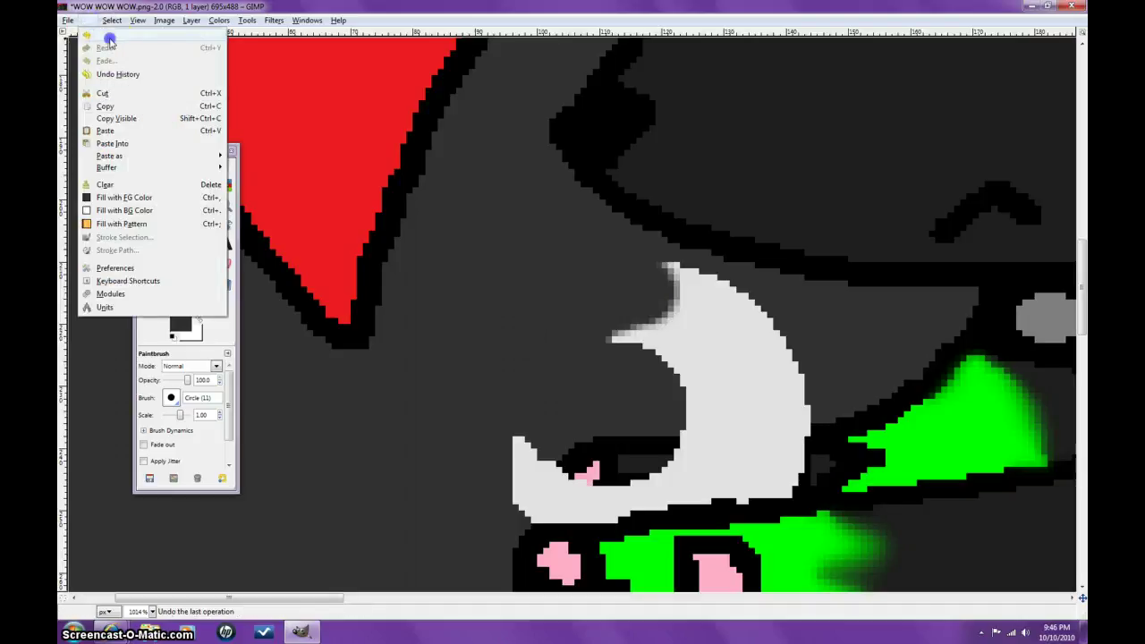
left_click(112, 35)
Paint over the upper and outer parts of the white crescent above the green paw with the background grey.
mouse_move(517, 393)
left_mouse_down()
mouse_move(514, 326)
mouse_move(524, 306)
mouse_move(576, 326)
mouse_move(574, 285)
mouse_move(670, 294)
mouse_move(724, 305)
left_mouse_up()
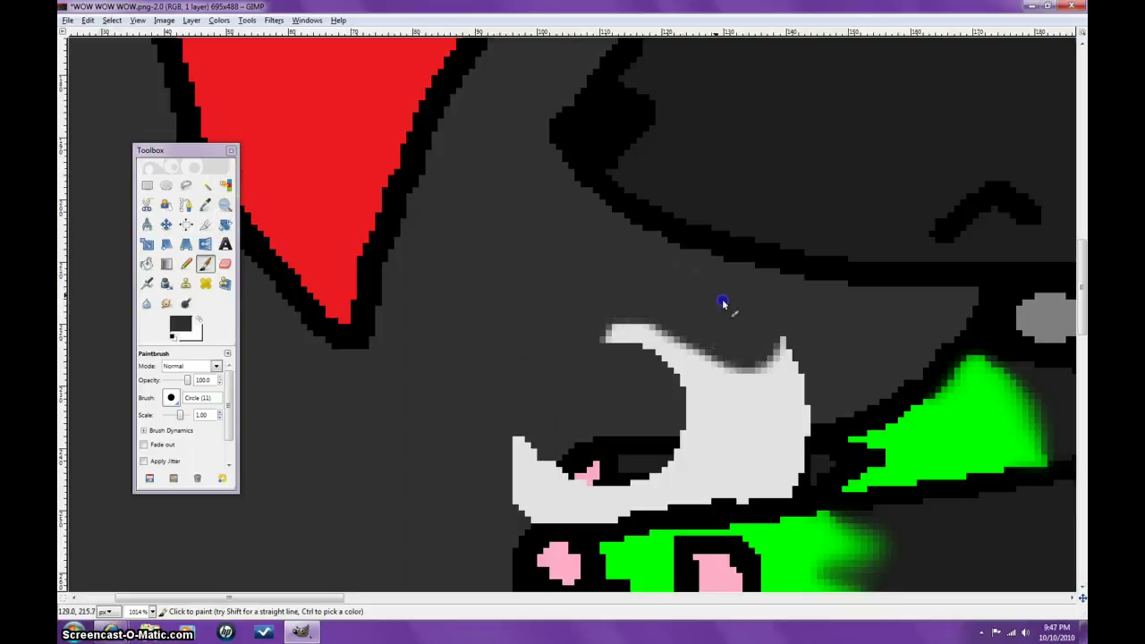
mouse_move(636, 285)
left_mouse_down()
mouse_move(787, 367)
mouse_move(798, 395)
mouse_move(675, 384)
mouse_move(614, 326)
mouse_move(586, 329)
left_mouse_up()
mouse_move(508, 438)
left_mouse_down()
mouse_move(512, 480)
mouse_move(531, 456)
mouse_move(510, 499)
left_mouse_up()
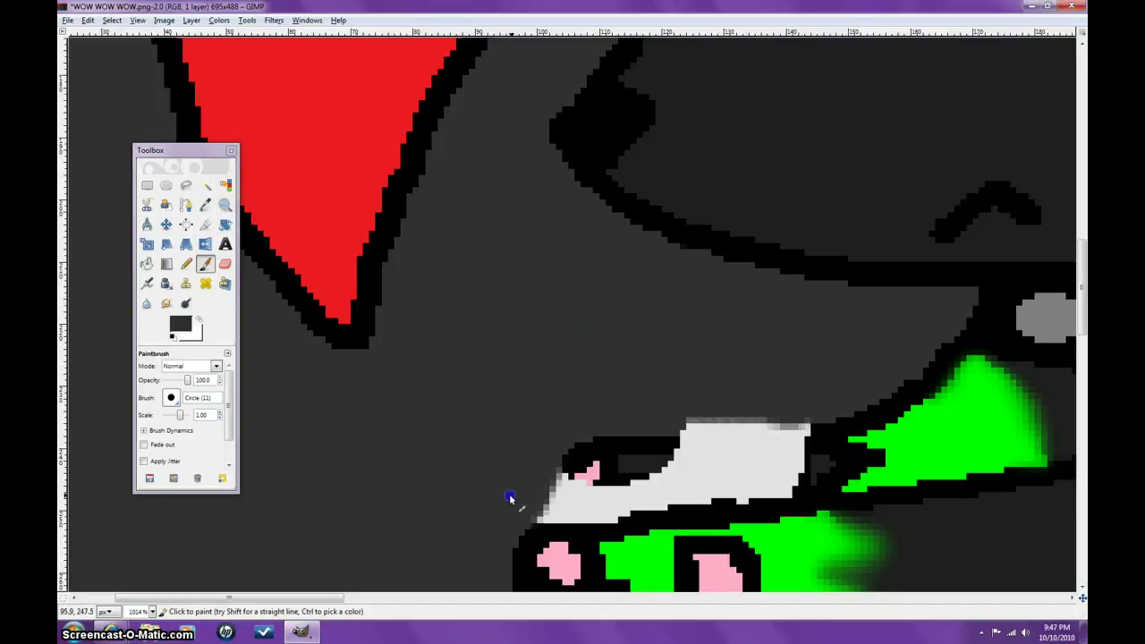
Sample the remaining crescent's light grey as the foreground colour and enlarge the Paintbrush scale to 4.12.
left_click(204, 208)
left_click(723, 457)
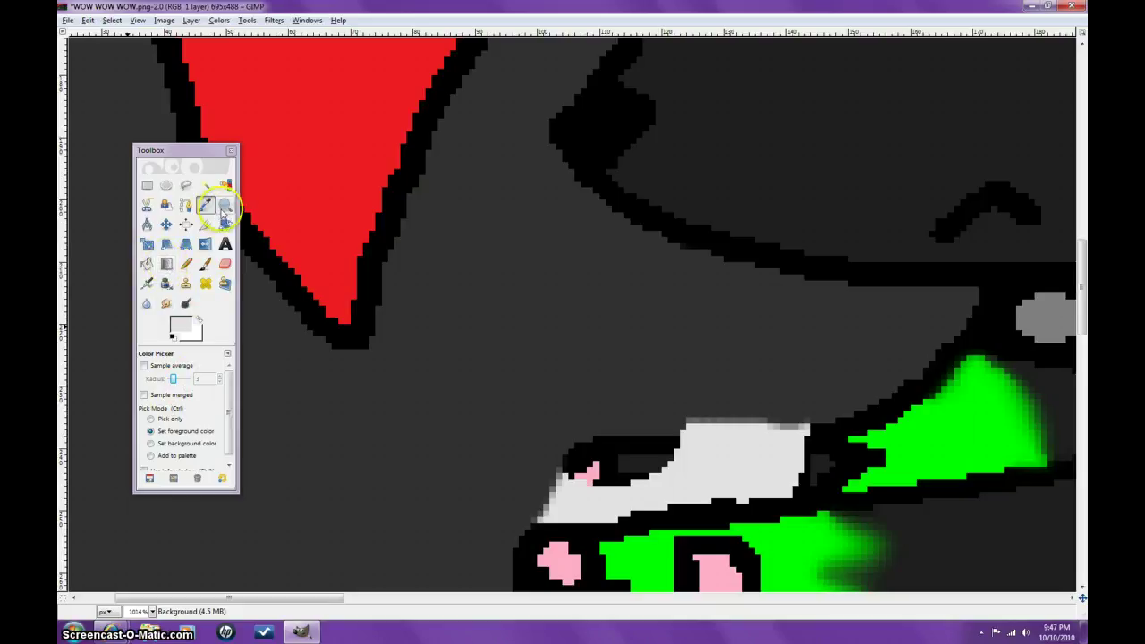
left_click(206, 269)
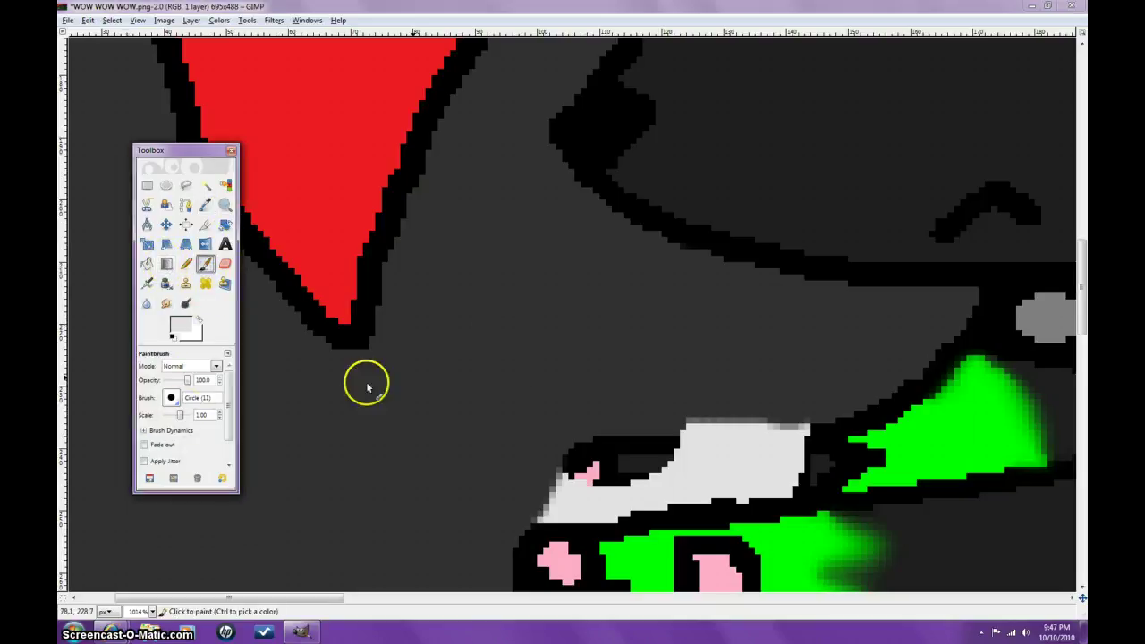
left_click(184, 414)
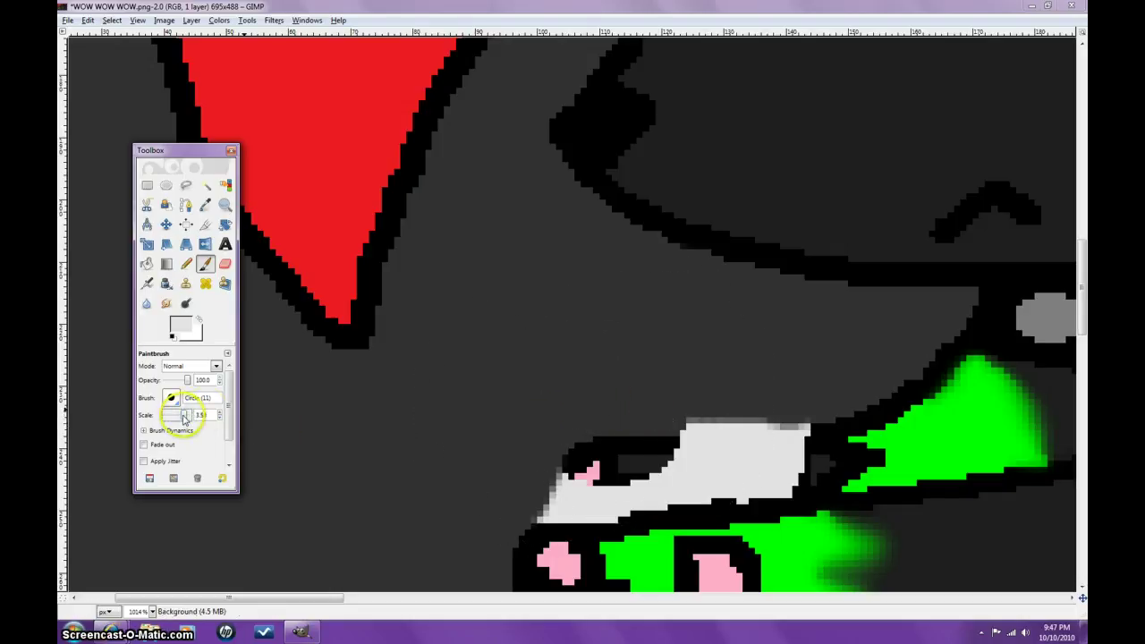
left_click(629, 394)
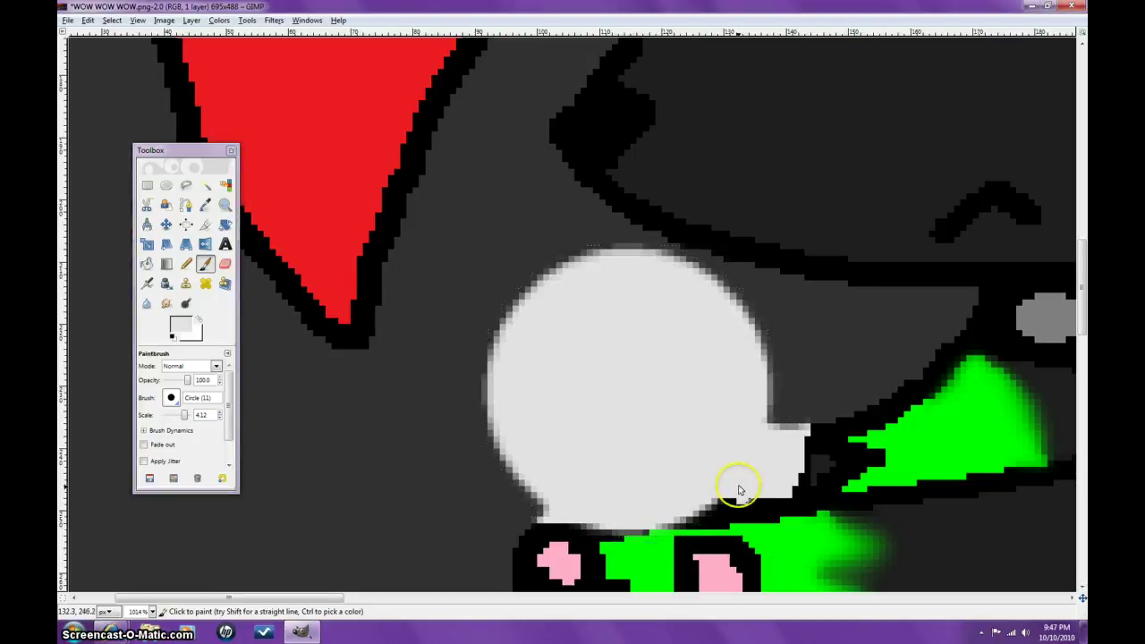
left_click(88, 20)
left_click(103, 33)
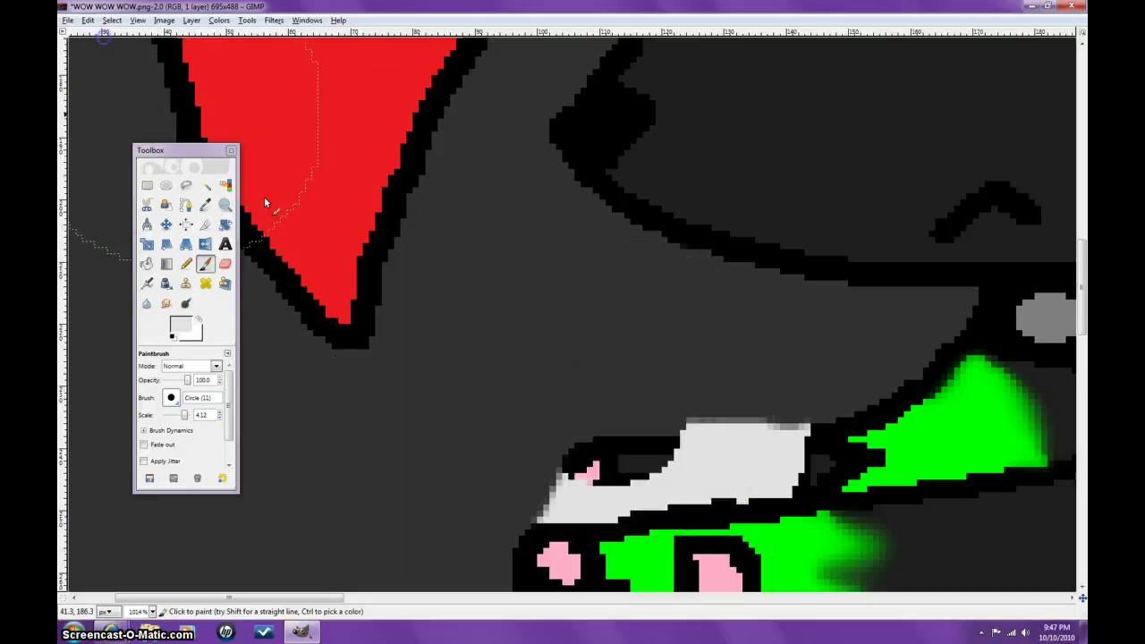
Paint a light grey disc above the green paw and cut it into a crescent with the background grey at brush scale 2.51.
left_click(665, 407)
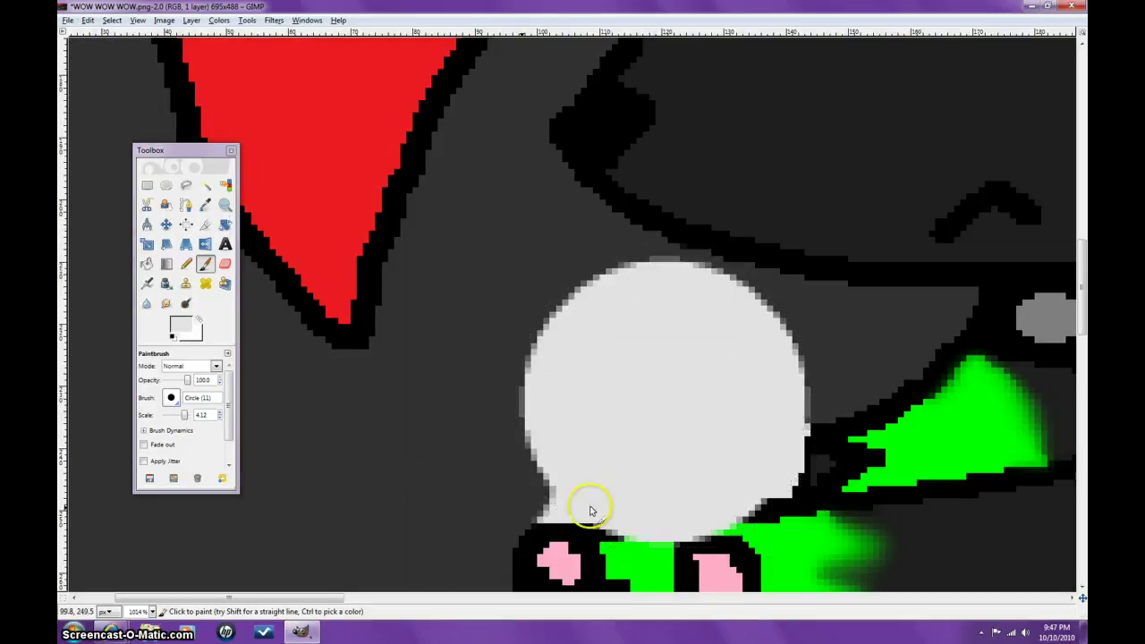
left_click(206, 205)
left_click(402, 439)
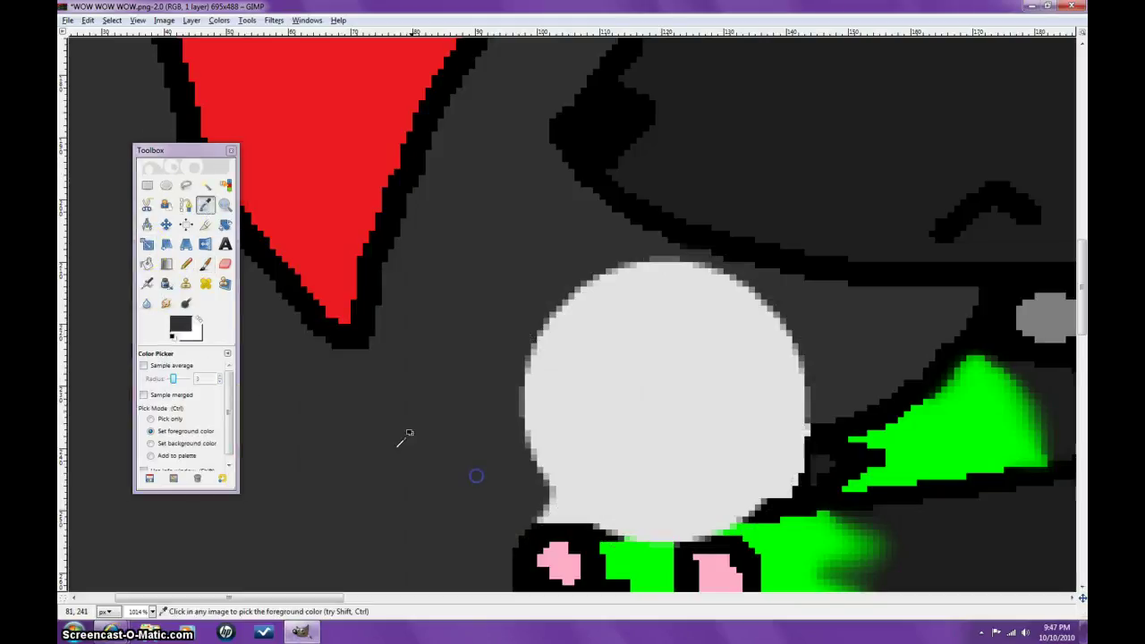
left_click(205, 264)
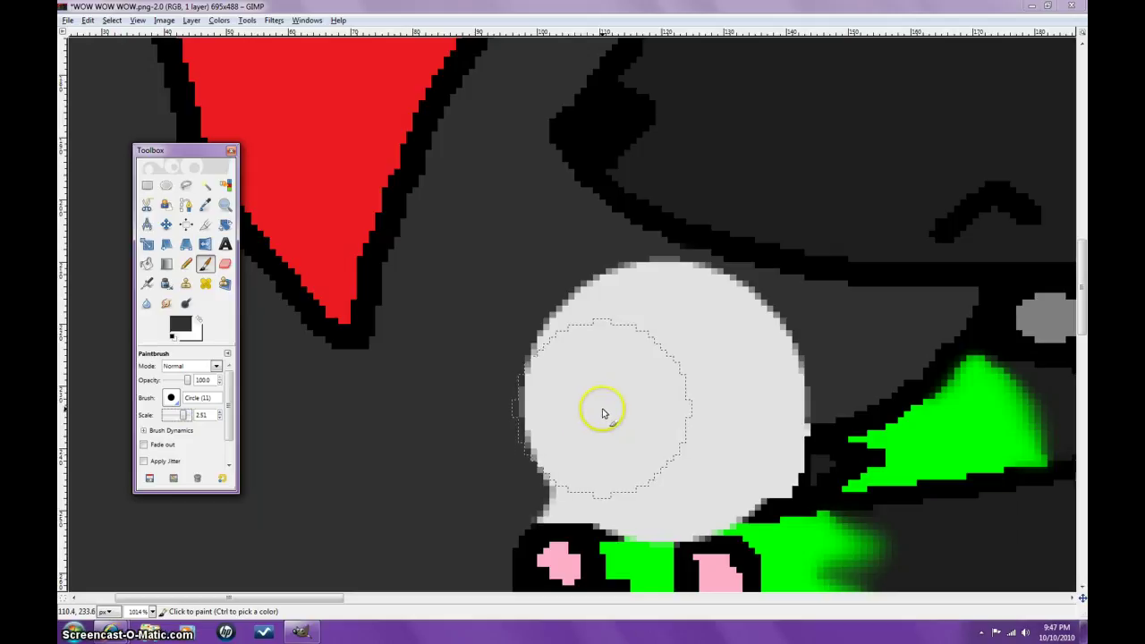
left_click_drag(602, 413, 582, 412)
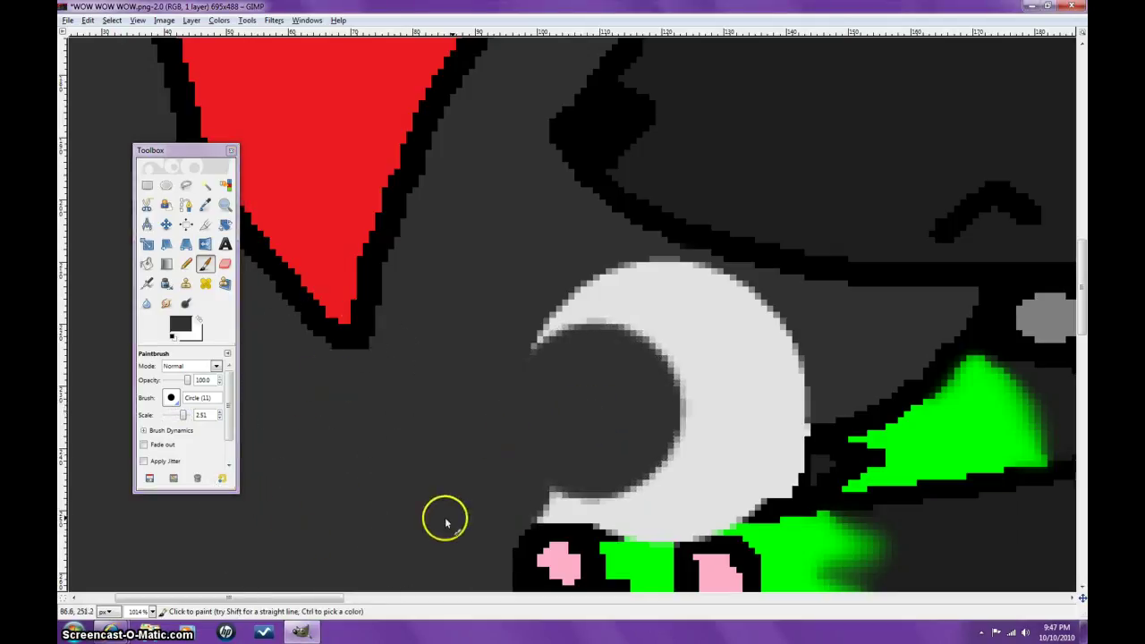
scroll(445, 515, "down", 5)
scroll(447, 505, "up", 7)
scroll(448, 504, "down", 2)
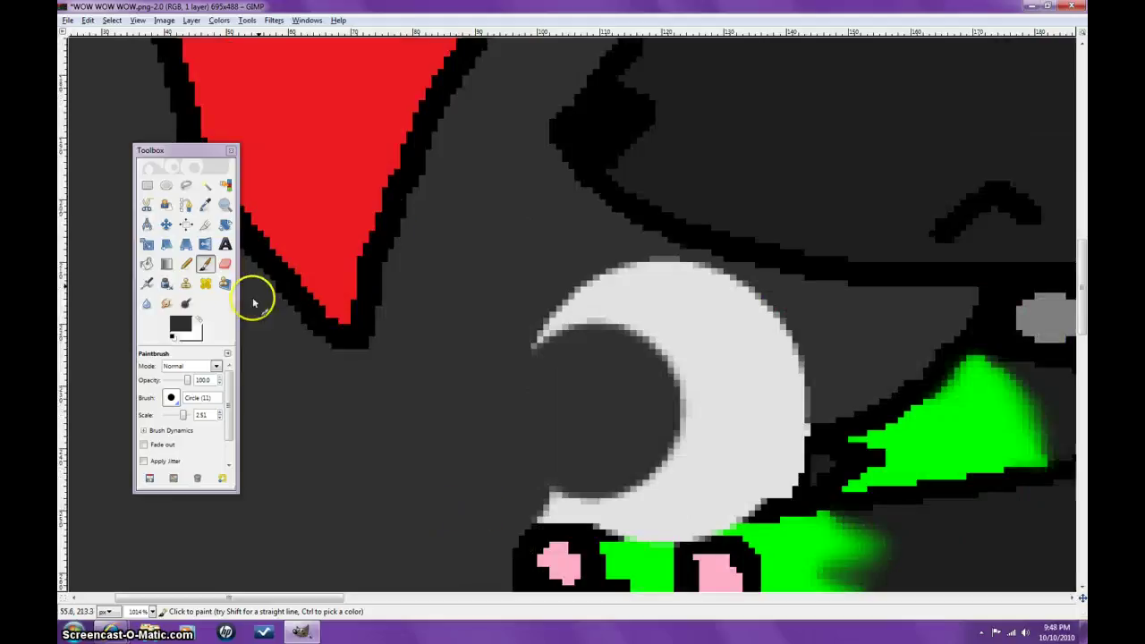
Set the foreground colour to black.
left_click(206, 206)
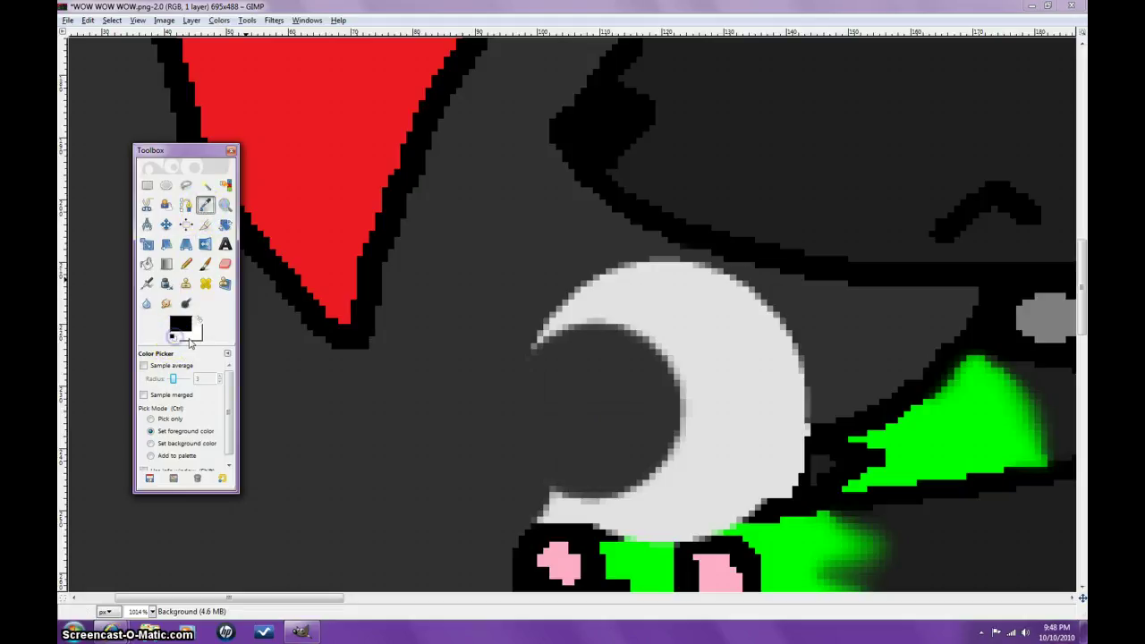
left_click(188, 338)
left_click_drag(215, 170, 239, 138)
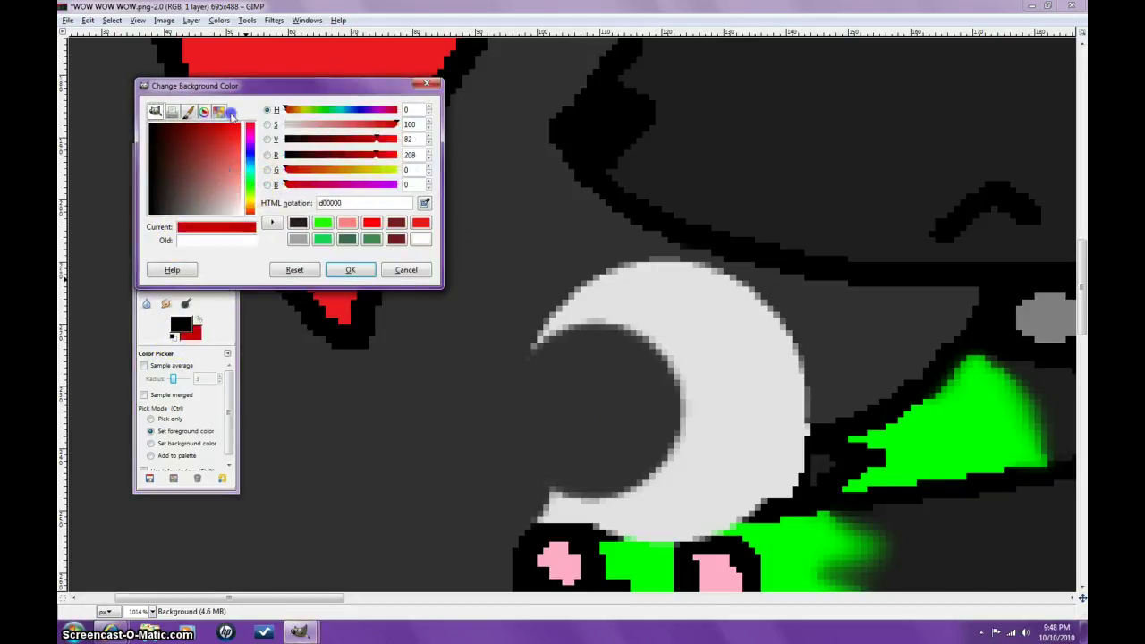
left_click(217, 261)
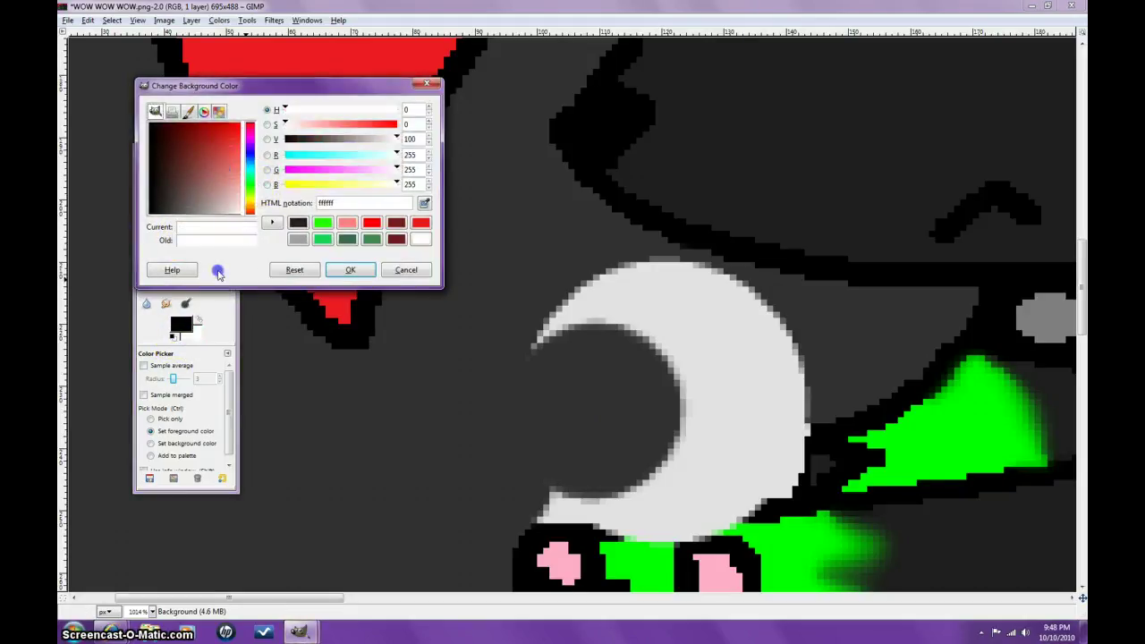
left_click(427, 84)
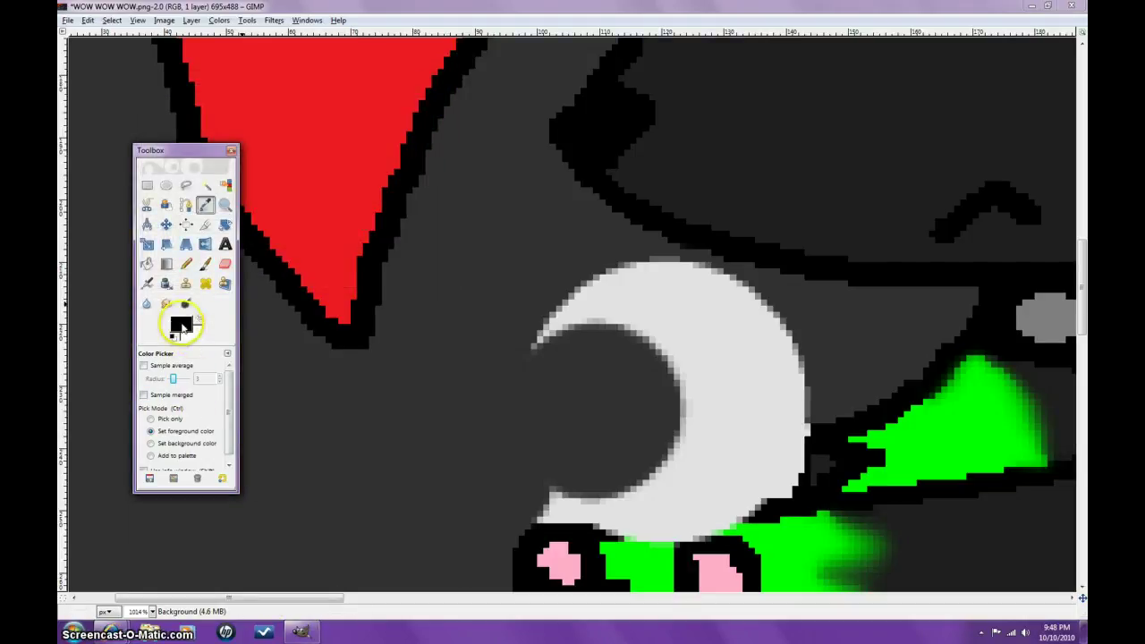
Paint a curved black outline from the green paw to the light crescent's inner edge with the Paintbrush at scale 0.35.
left_click(224, 225)
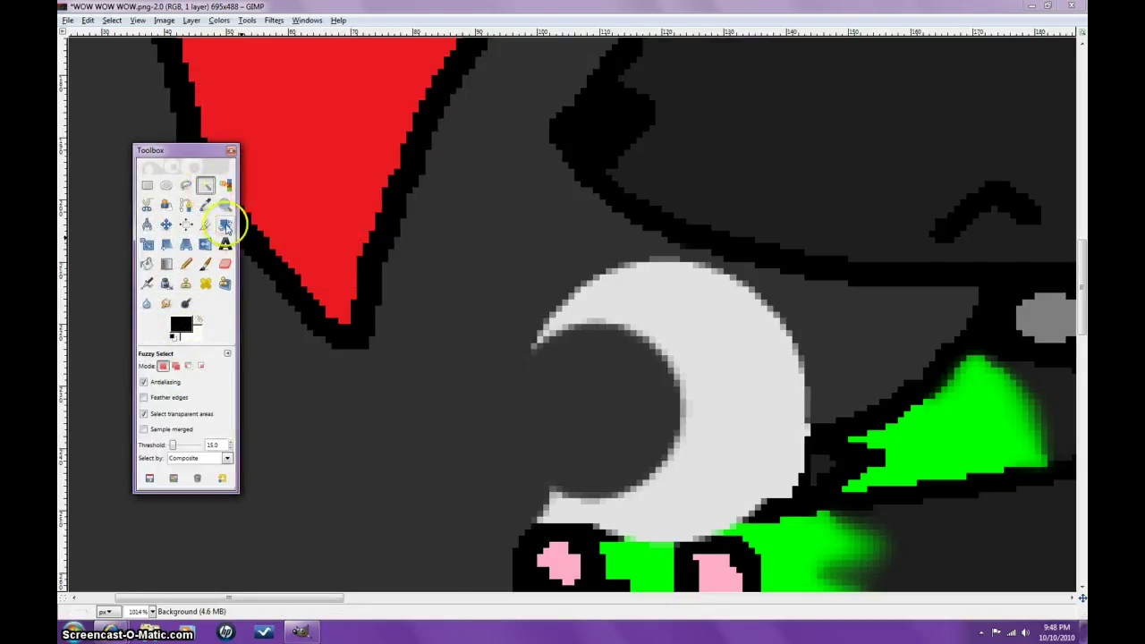
left_click(205, 204)
left_click(205, 263)
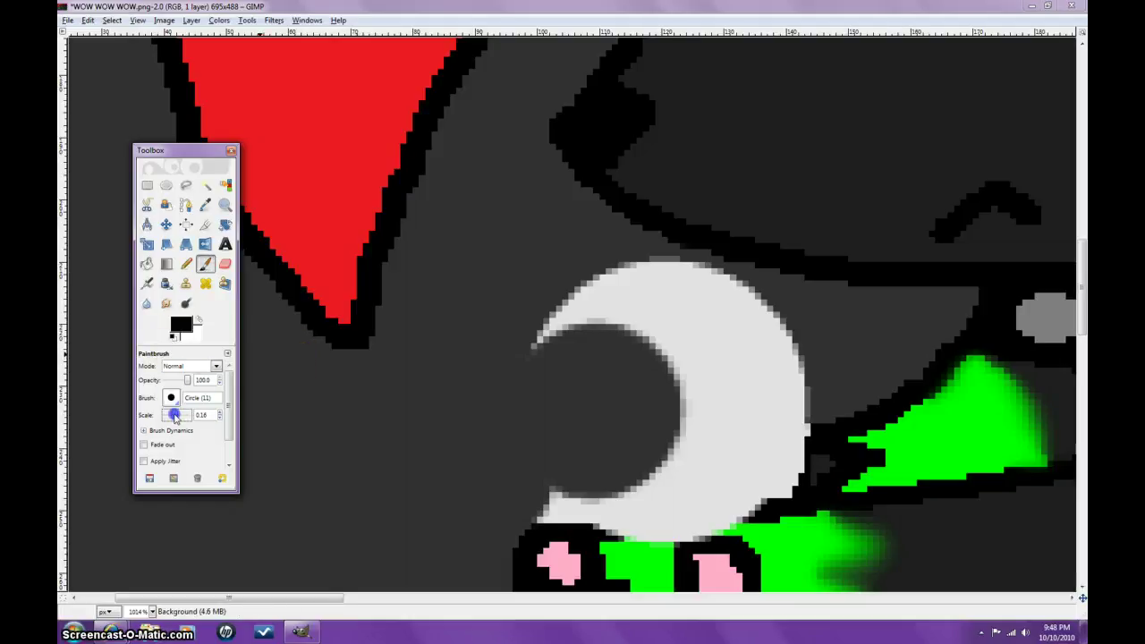
mouse_move(529, 446)
left_mouse_down()
mouse_move(609, 445)
mouse_move(570, 453)
mouse_move(541, 495)
mouse_move(557, 513)
mouse_move(618, 523)
mouse_move(601, 499)
mouse_move(573, 518)
left_mouse_up()
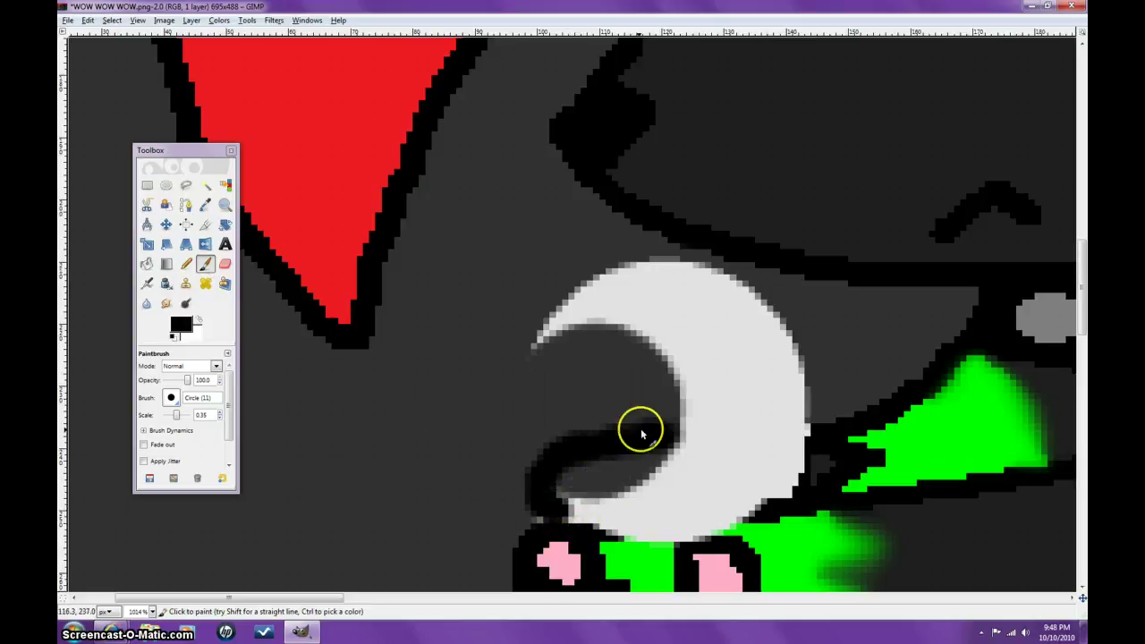
left_click_drag(642, 434, 662, 430)
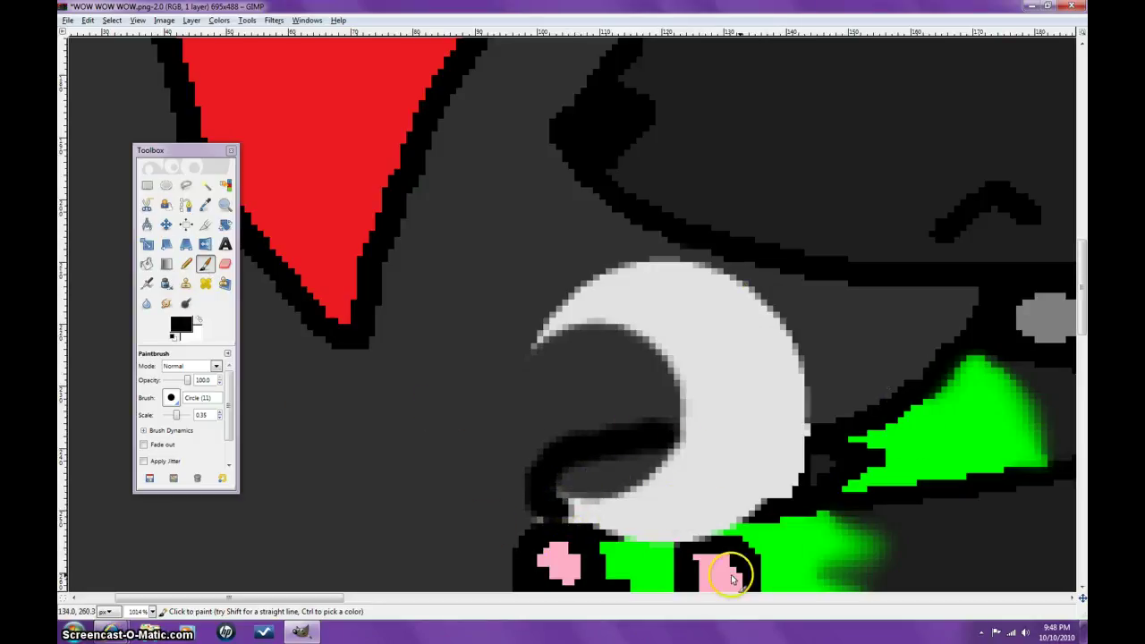
Check the character artwork on the YouTube channel page in Internet Explorer, and return to the drawing in GIMP.
scroll(865, 546, "down", 3)
scroll(850, 548, "up", 6)
scroll(844, 552, "down", 3)
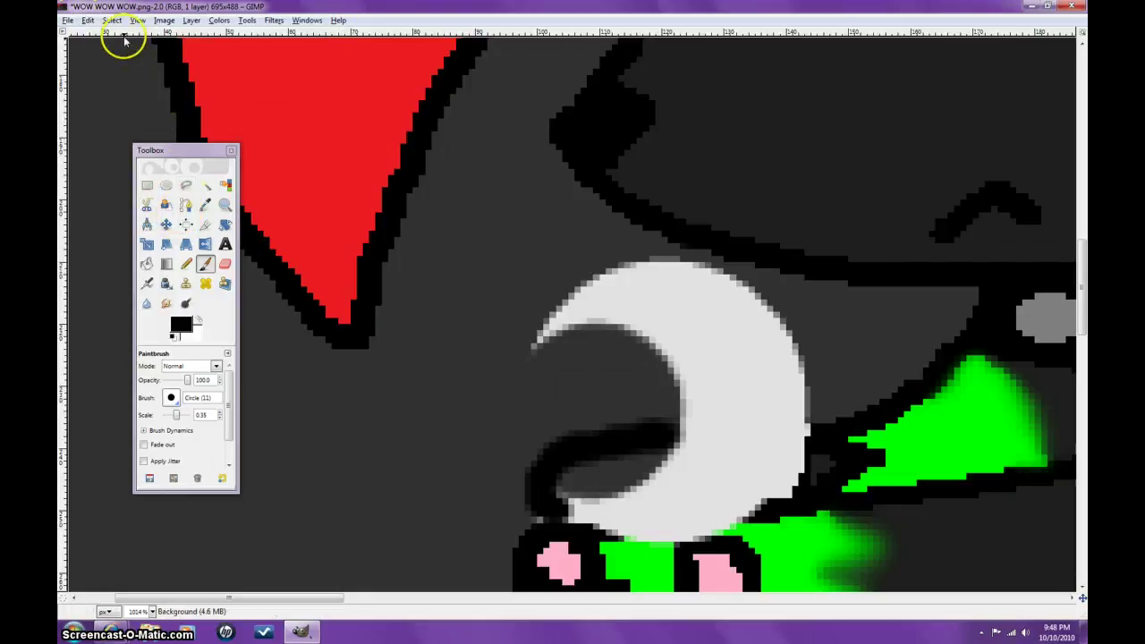
mouse_move(134, 632)
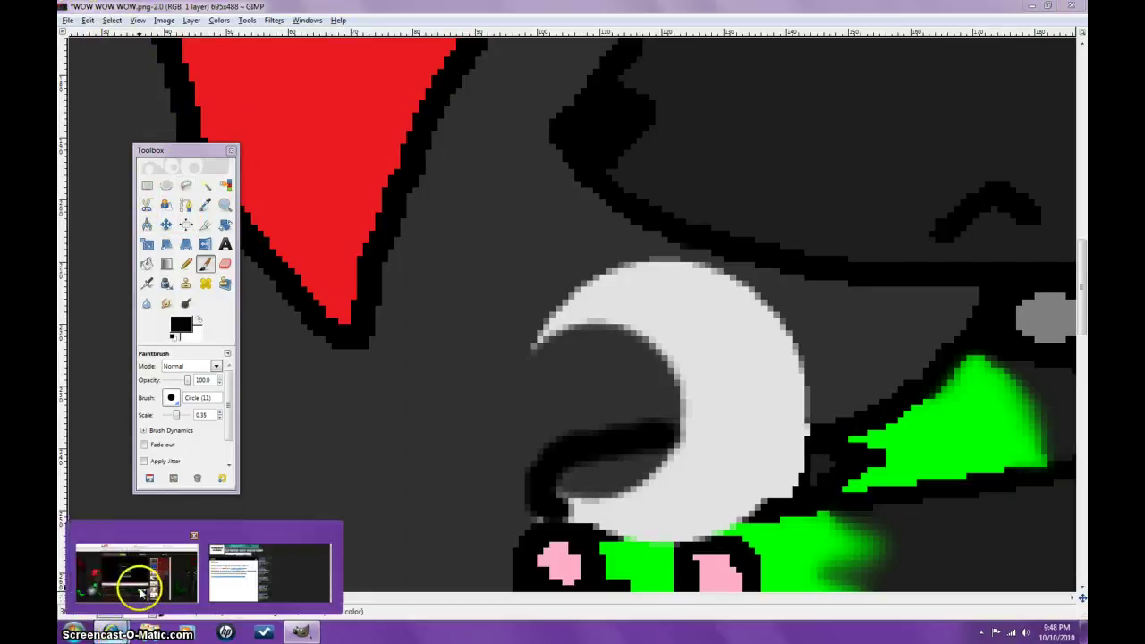
left_click(126, 540)
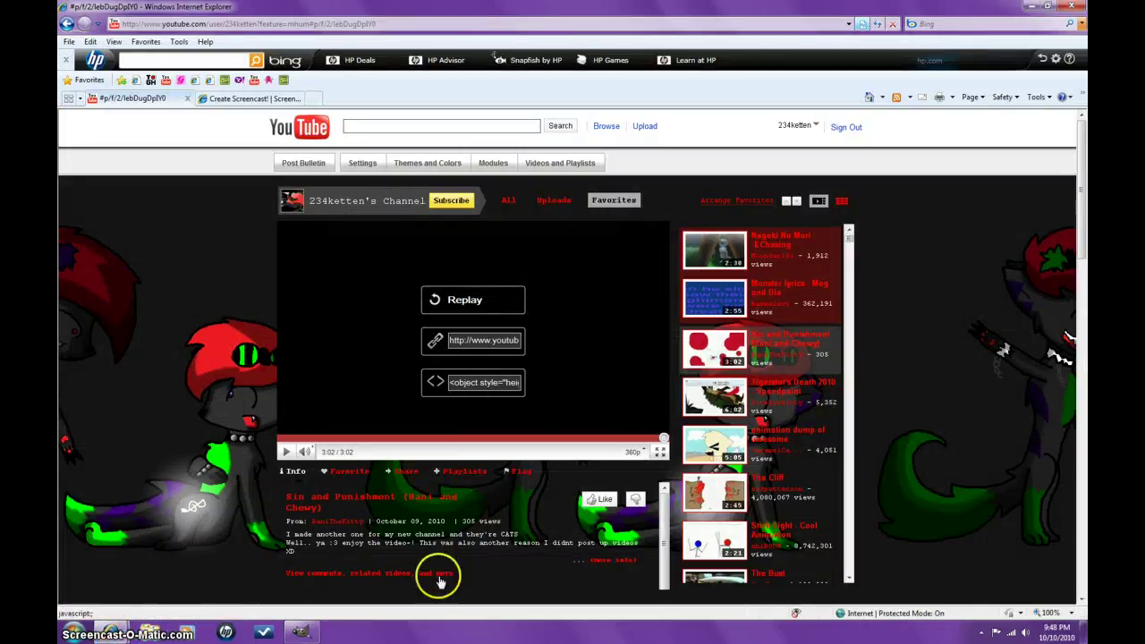
mouse_move(112, 632)
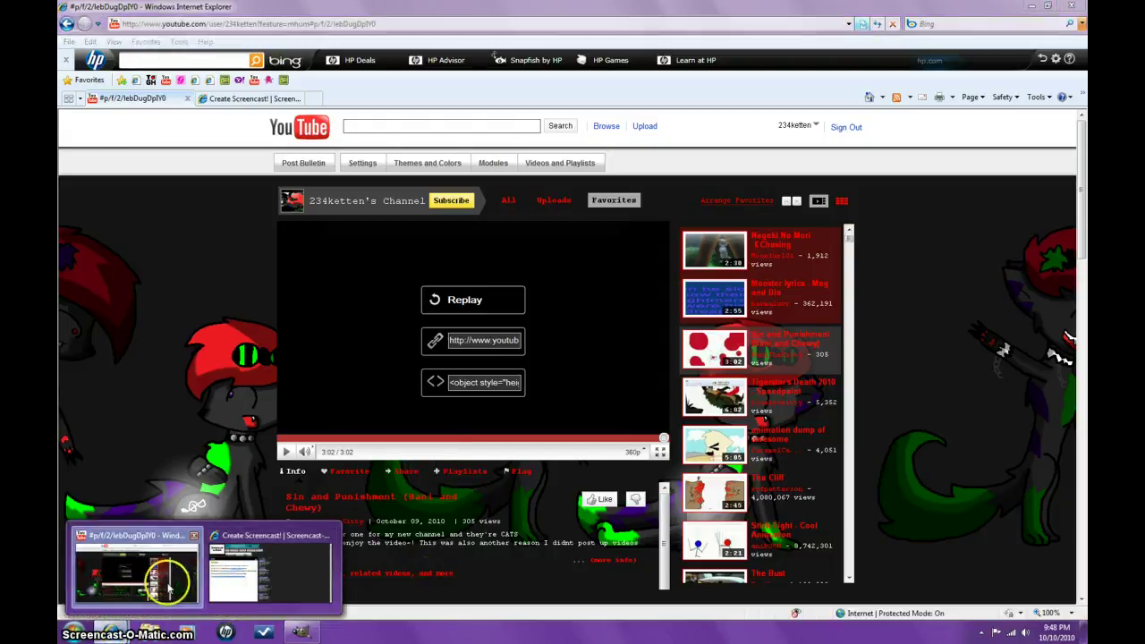
left_click(302, 631)
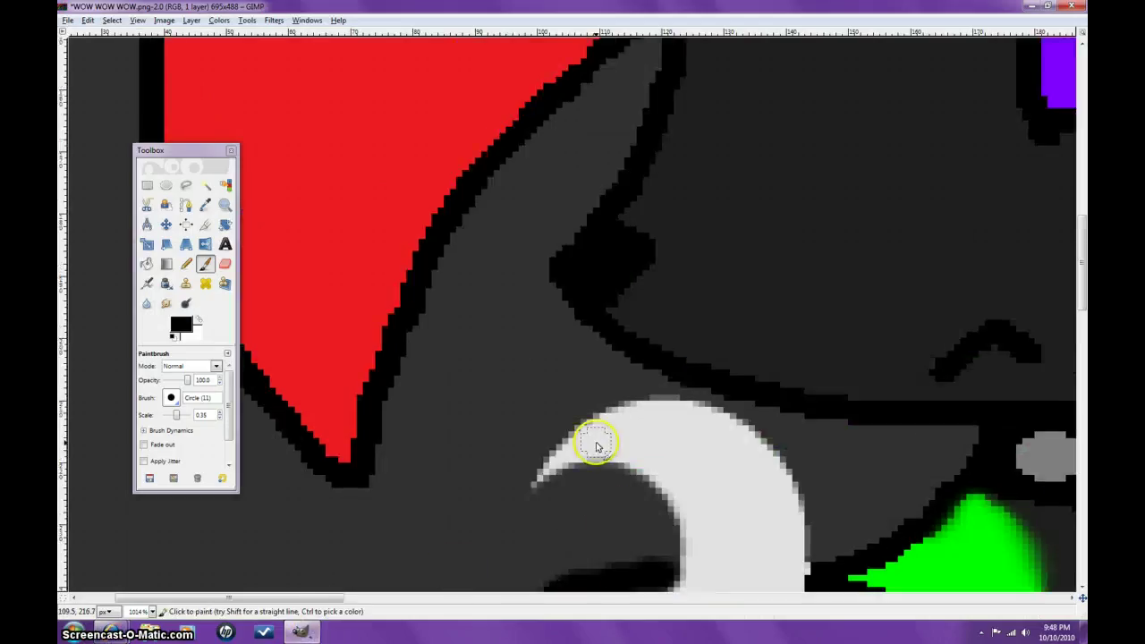
Sample the background grey inside the dark crescent above the dark-red-haired character's paw as the foreground colour for the Paintbrush.
scroll(596, 463, "up", 10)
scroll(596, 473, "down", 7)
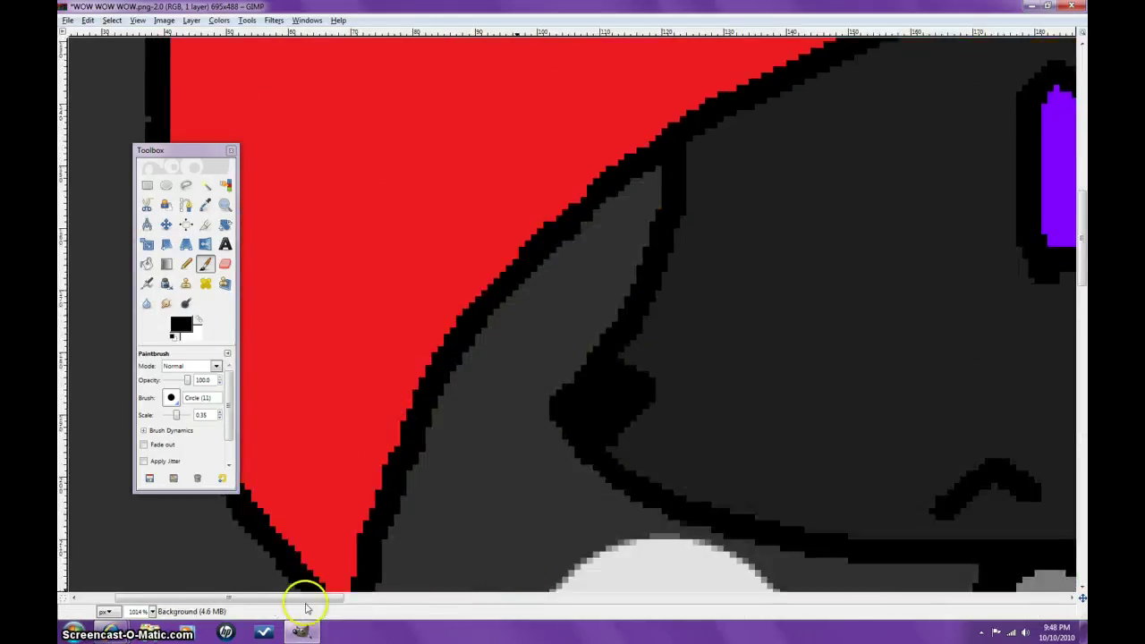
left_click_drag(302, 598, 900, 621)
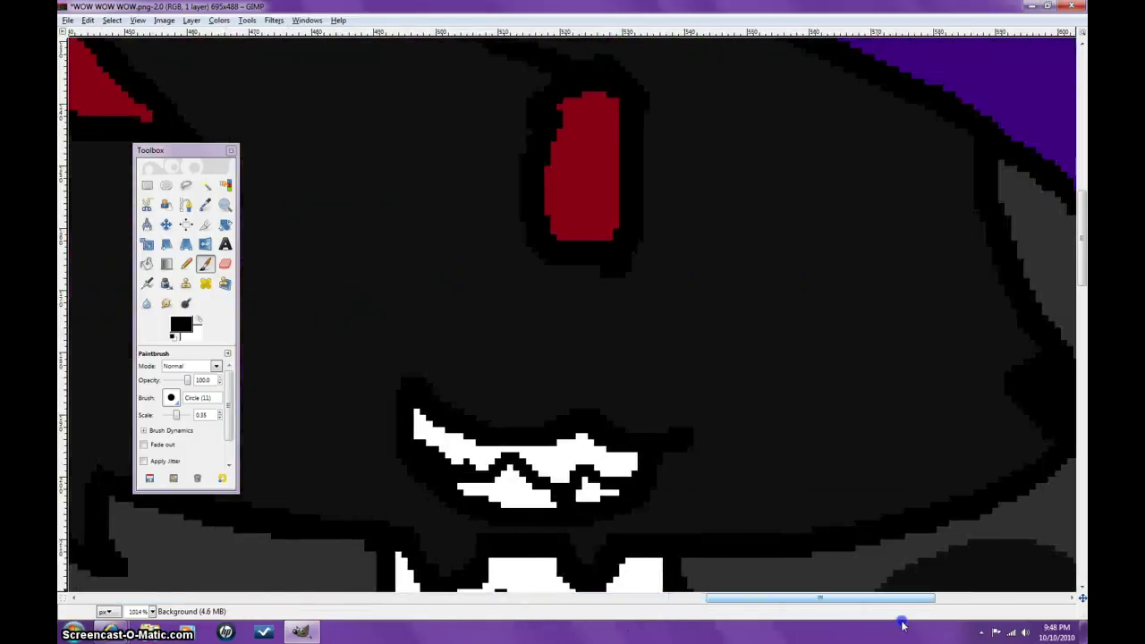
scroll(847, 583, "down", 5)
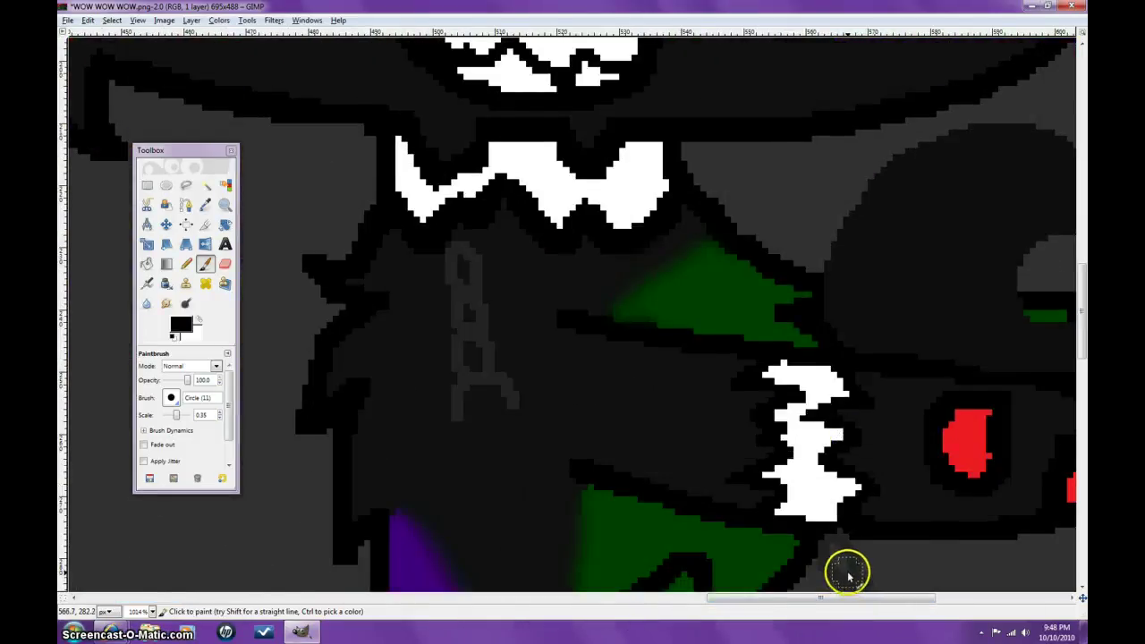
scroll(850, 580, "up", 5)
scroll(842, 580, "down", 5)
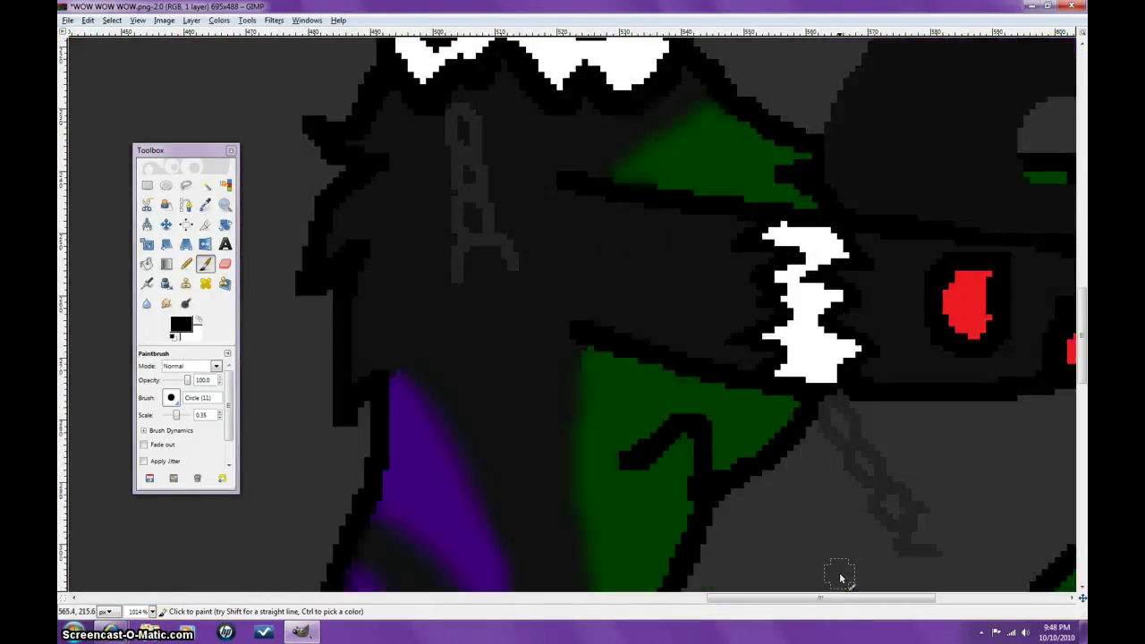
scroll(839, 582, "up", 3)
left_click_drag(746, 598, 817, 599)
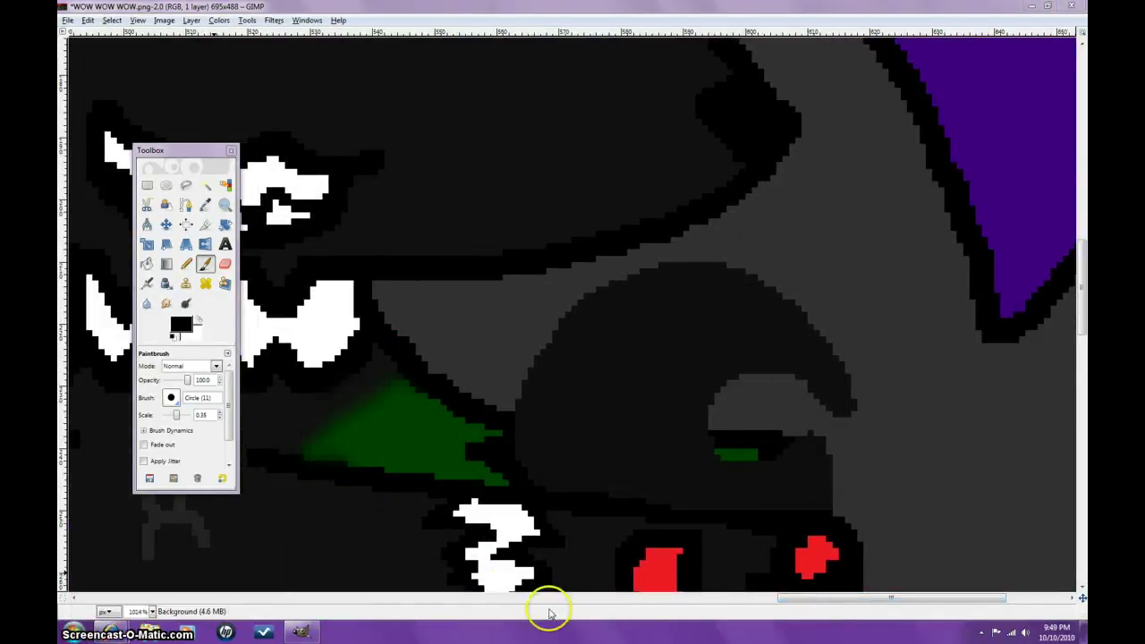
left_click(205, 205)
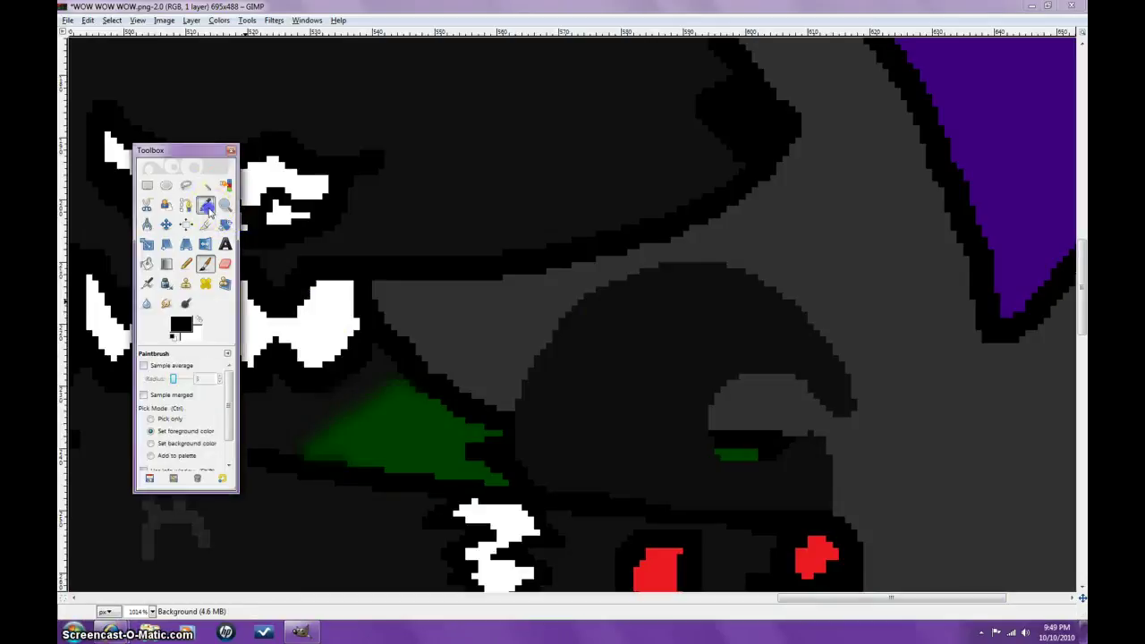
left_click(774, 410)
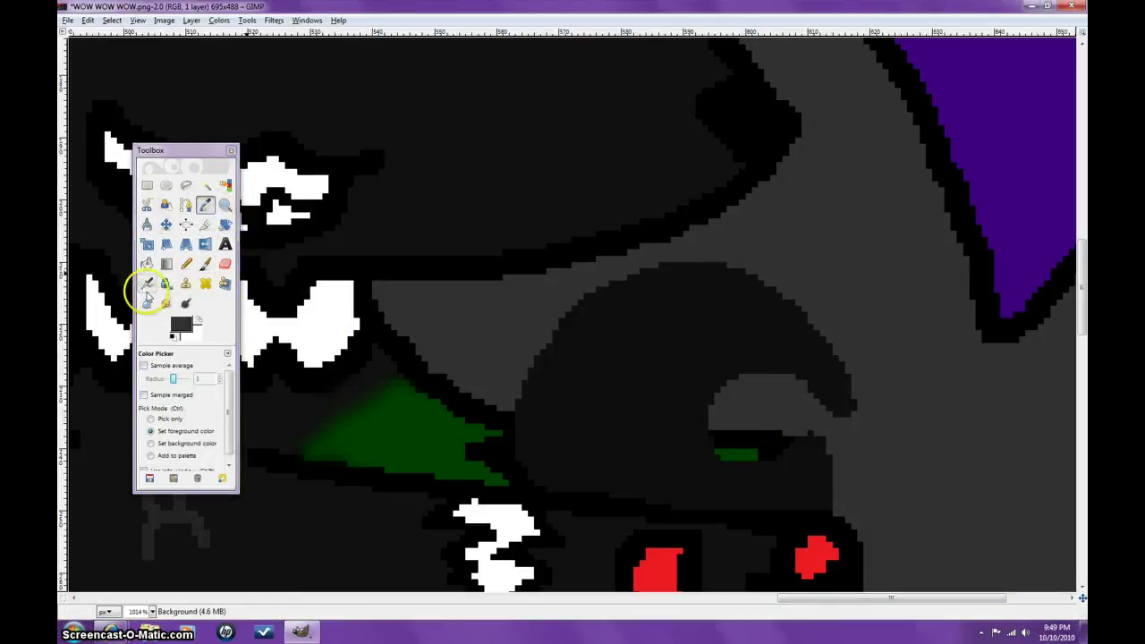
left_click(205, 264)
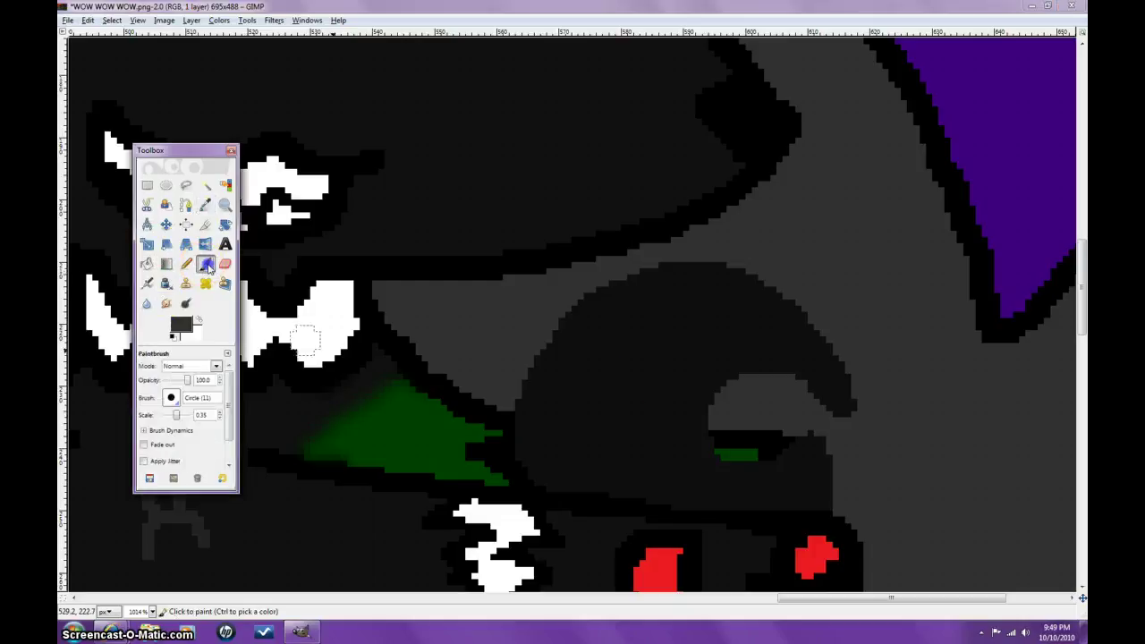
Paint over the dark crescent and the ragged area beside the red-padded paw with the background grey, enlarging the brush scale to 0.77.
mouse_move(544, 389)
left_mouse_down()
mouse_move(524, 395)
mouse_move(703, 407)
mouse_move(527, 399)
mouse_move(677, 379)
mouse_move(537, 359)
left_mouse_up()
left_click(177, 400)
mouse_move(179, 415)
left_mouse_down()
mouse_move(208, 415)
mouse_move(178, 416)
left_mouse_up()
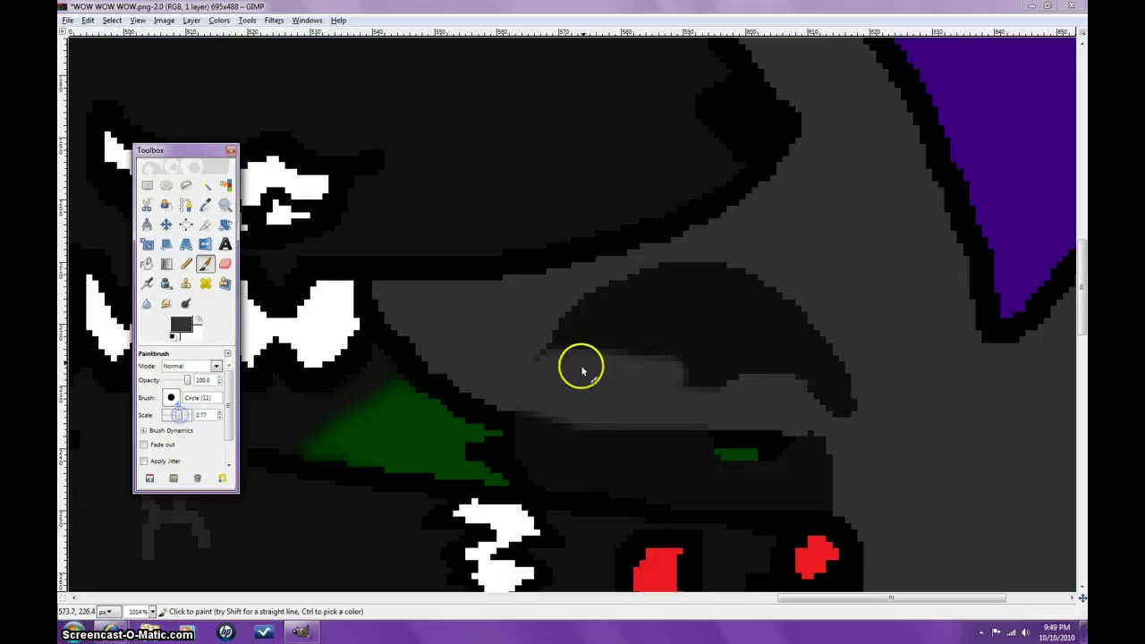
mouse_move(581, 366)
left_mouse_down()
mouse_move(536, 353)
mouse_move(625, 309)
mouse_move(742, 279)
mouse_move(611, 310)
mouse_move(584, 333)
mouse_move(743, 359)
mouse_move(671, 373)
mouse_move(846, 362)
mouse_move(792, 309)
mouse_move(796, 371)
left_mouse_up()
mouse_move(847, 441)
left_mouse_down()
mouse_move(815, 453)
mouse_move(816, 484)
left_mouse_up()
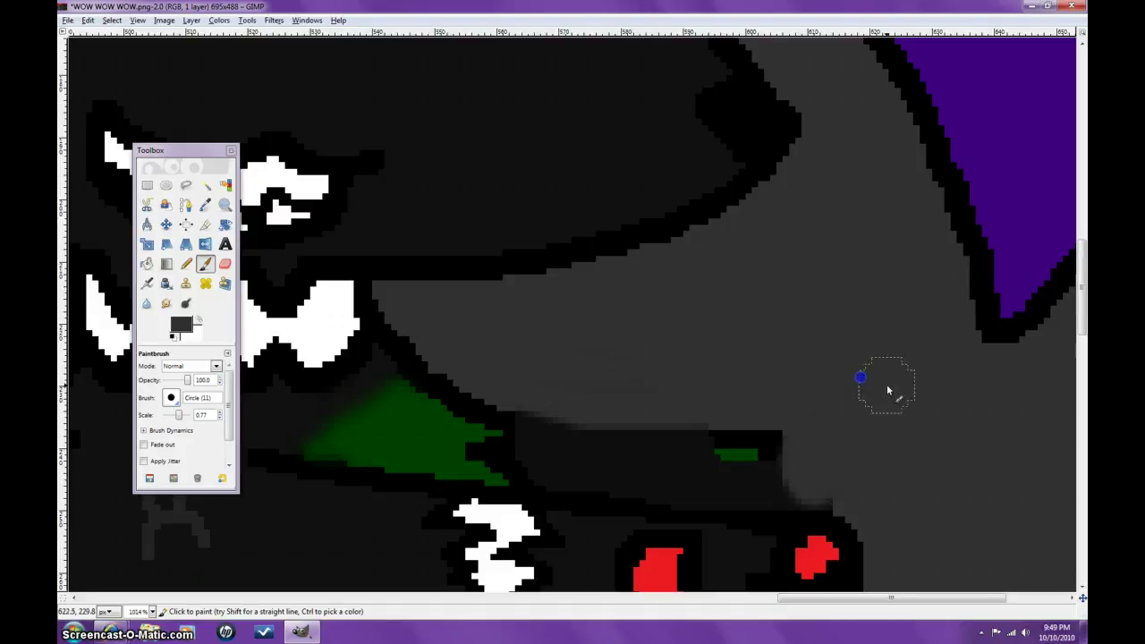
left_click(87, 19)
key("Escape")
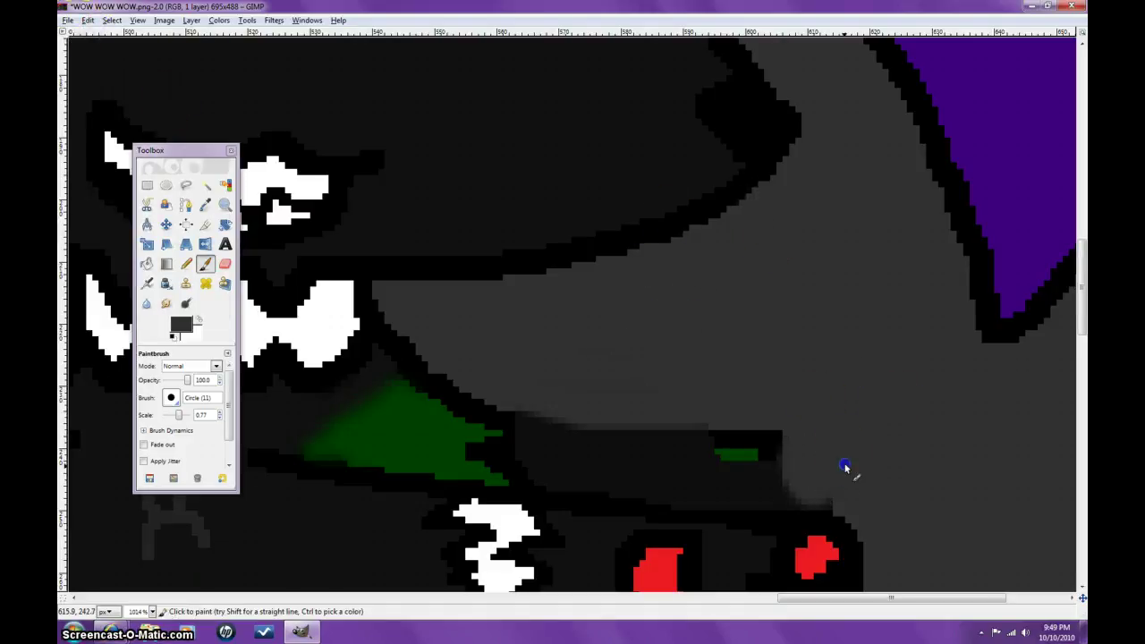
mouse_move(826, 488)
left_mouse_down()
mouse_move(808, 484)
mouse_move(826, 478)
left_mouse_up()
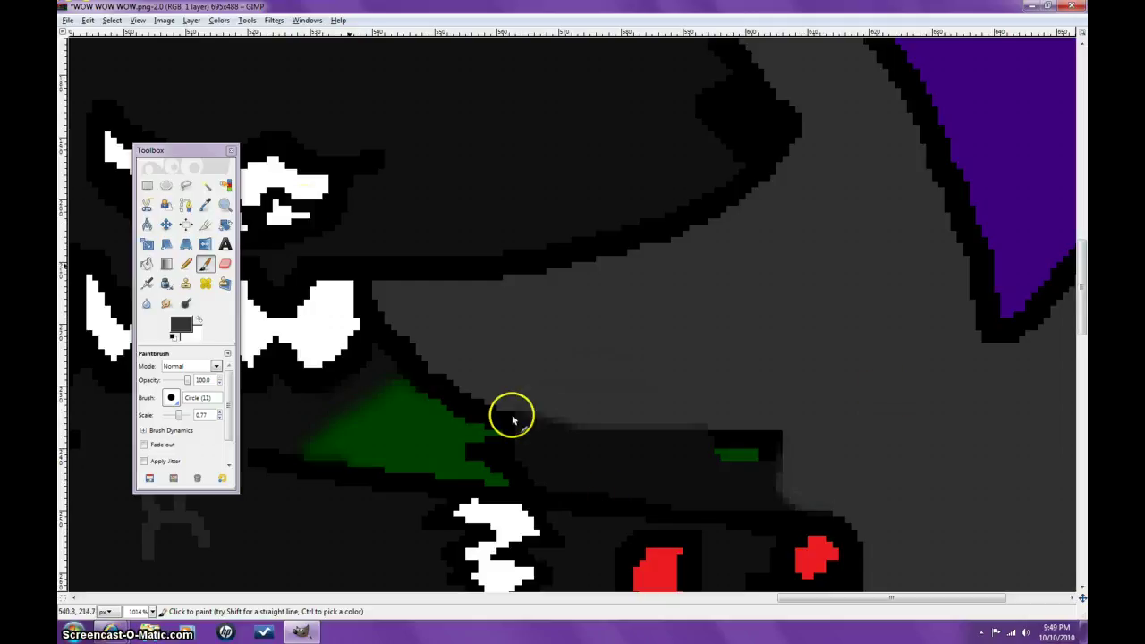
Sample the near-black of the dark-red-haired character's arm as the foreground colour for the Paintbrush.
left_click(205, 204)
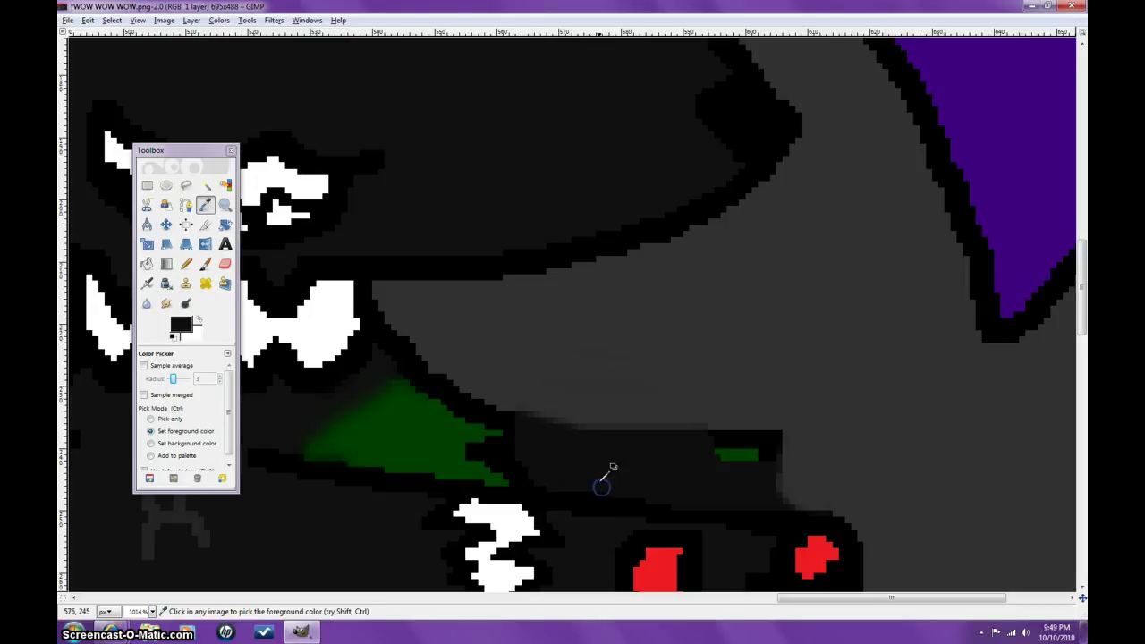
left_click(205, 263)
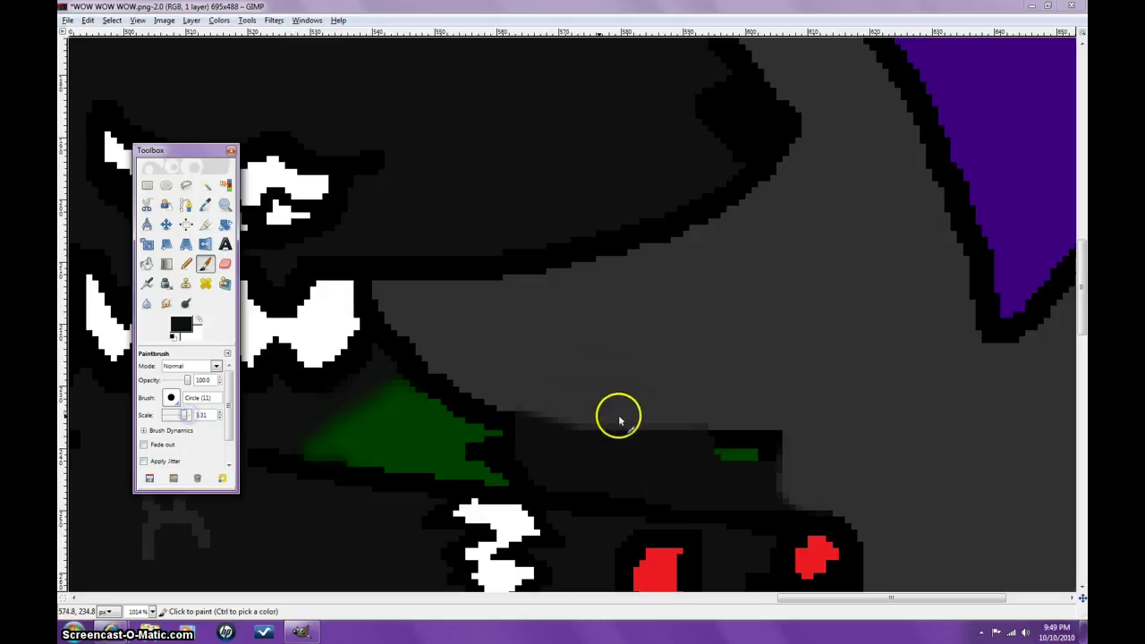
Try a near-black disc above the red-padded paw at brush scale 4.08, and undo it.
left_click(186, 417)
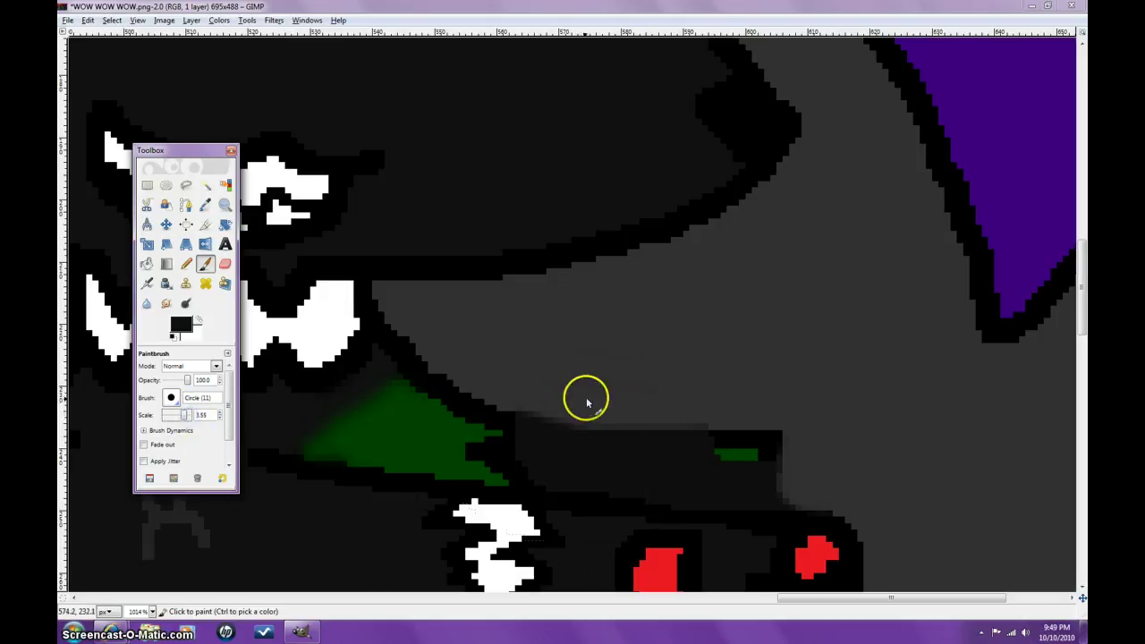
left_click(189, 419)
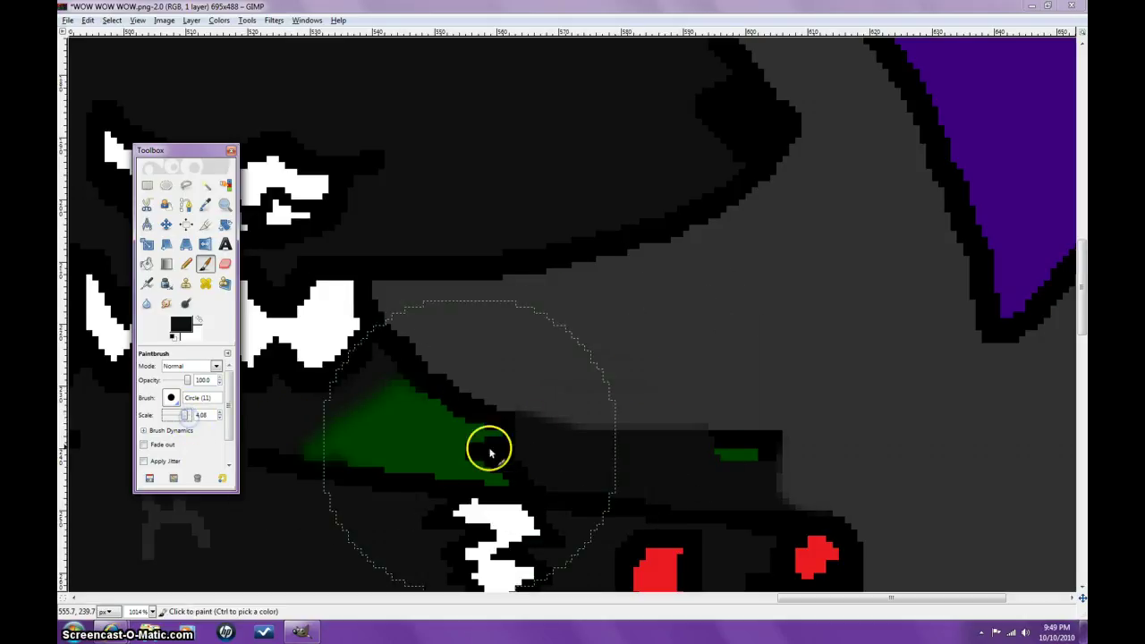
left_click(656, 362)
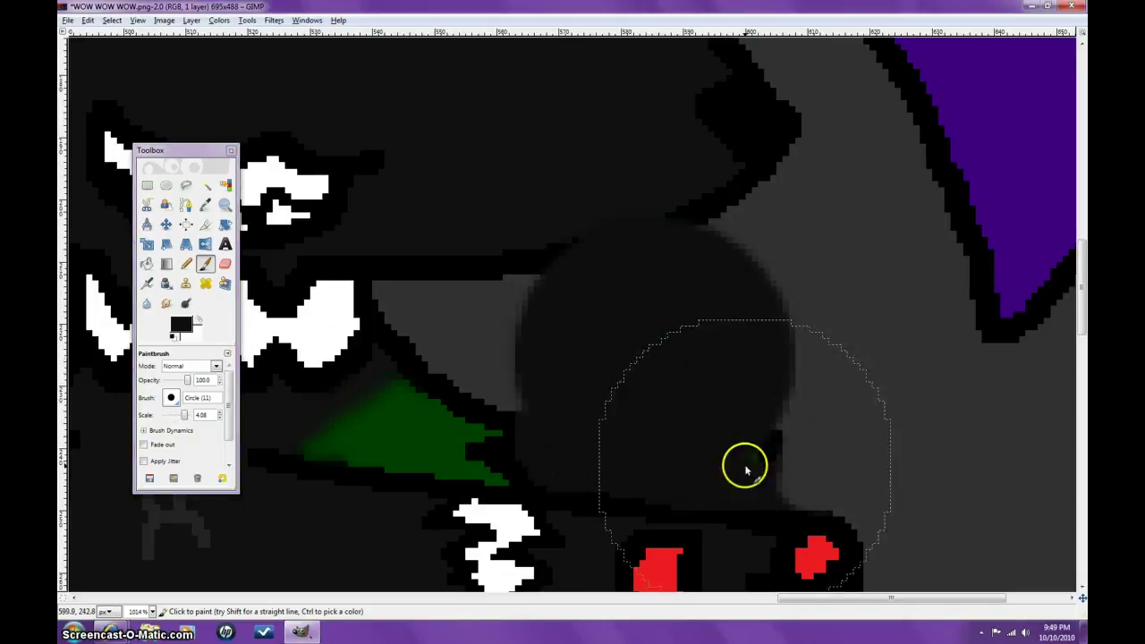
left_click(92, 22)
left_click(116, 34)
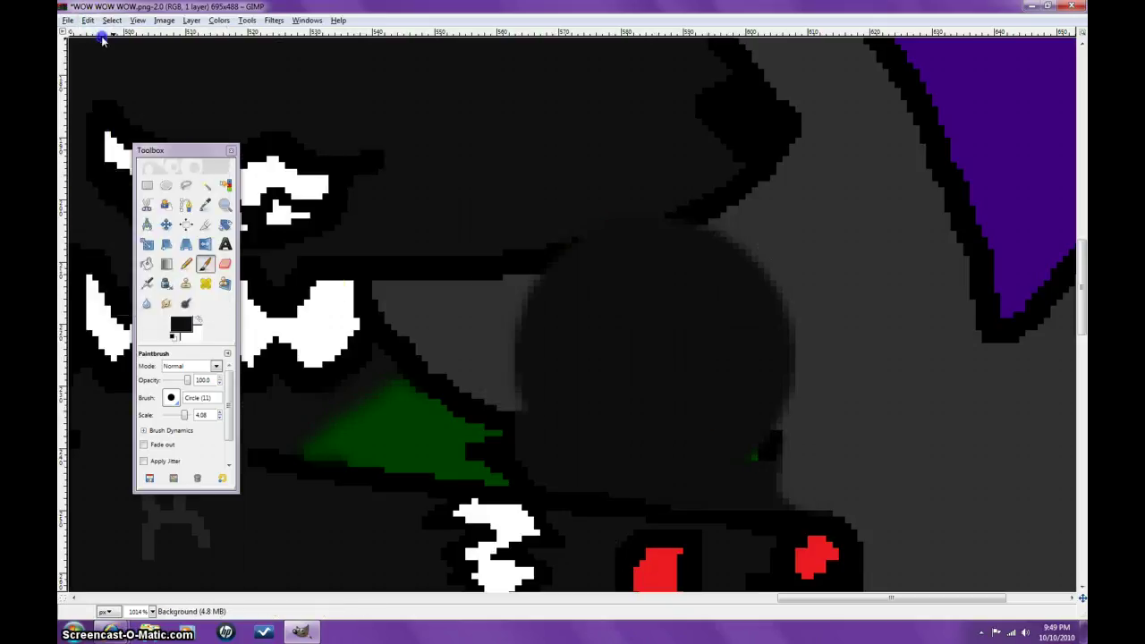
Paint a near-black disc above the red-padded paw with the Paintbrush at scale 3.55.
left_click_drag(172, 418, 167, 418)
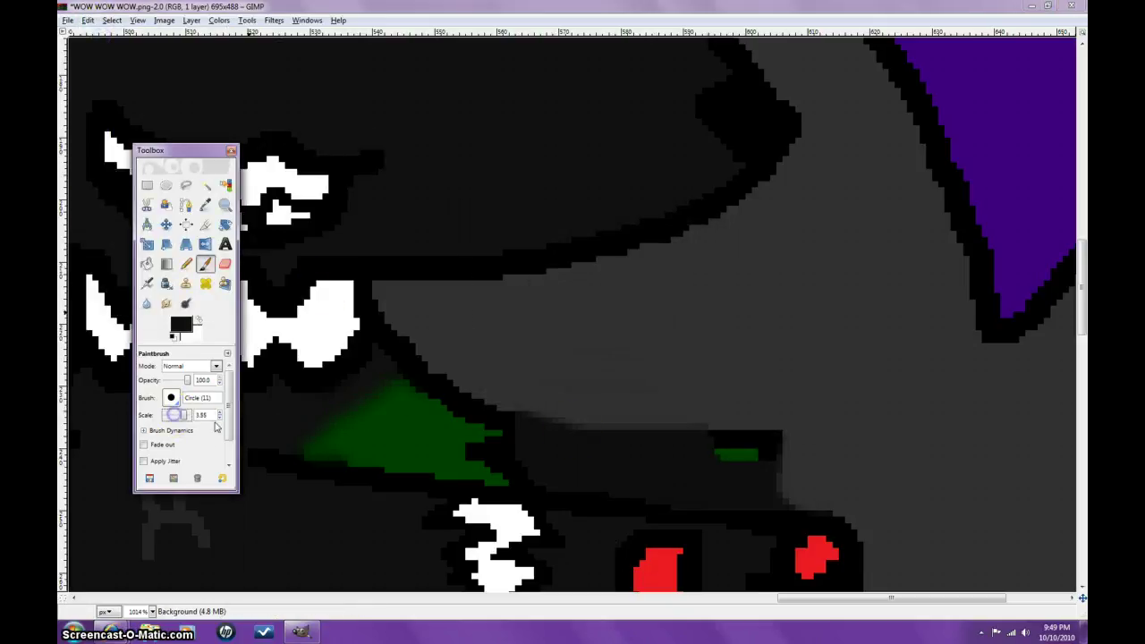
left_click(632, 380)
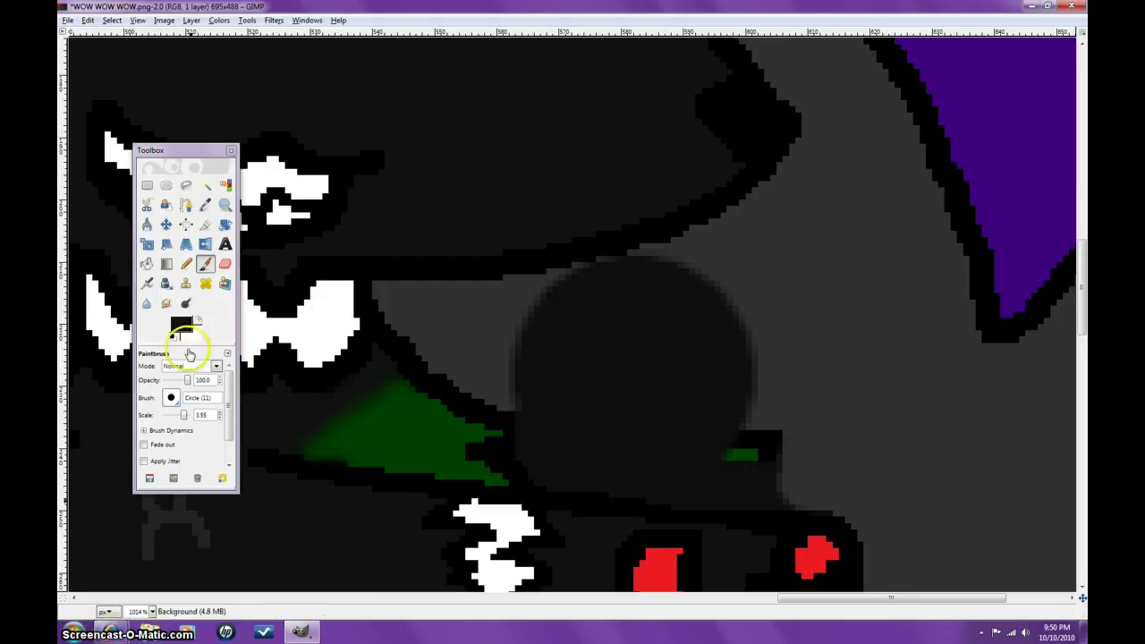
Zoom out to 150% to review the whole drawing with both characters.
left_click(224, 205)
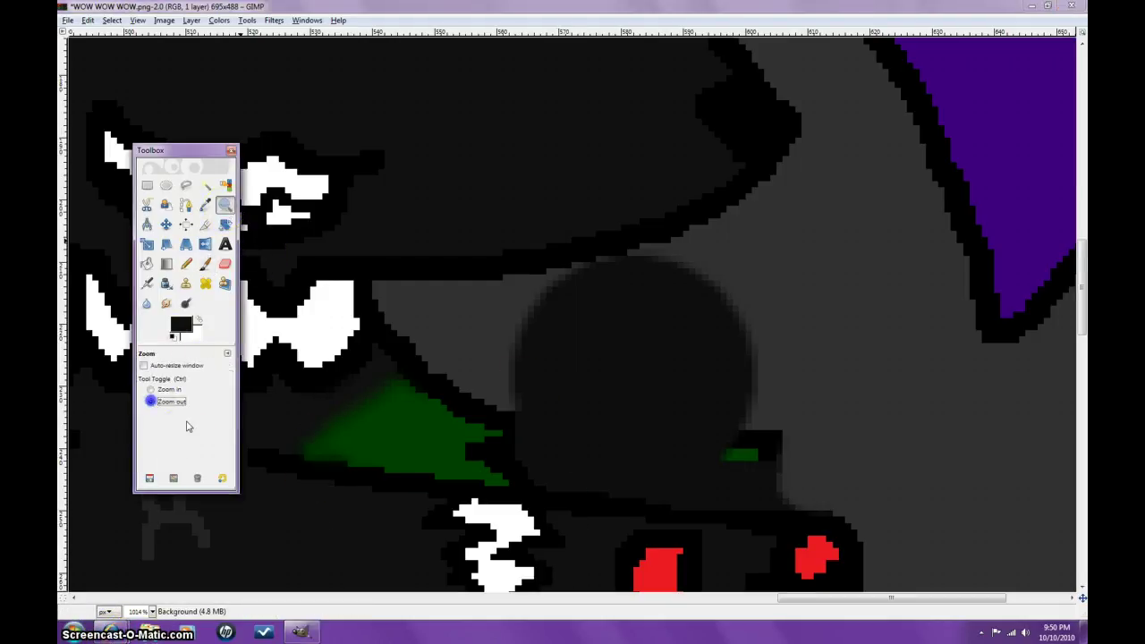
left_click(396, 455)
left_click(394, 458)
left_click(385, 484)
left_click(384, 486)
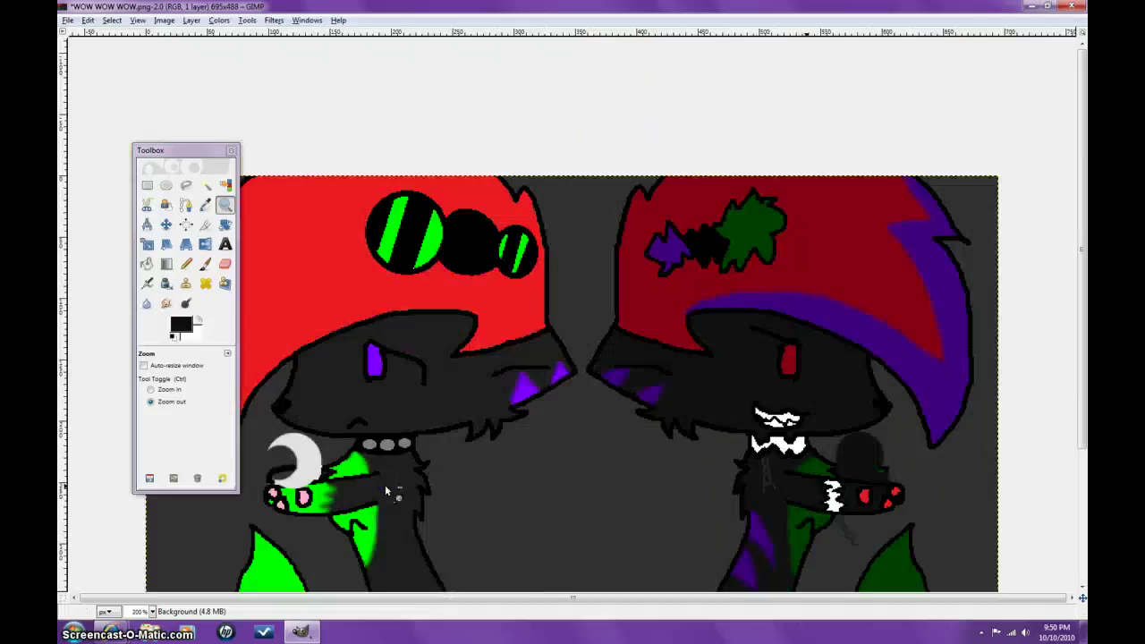
left_click(495, 499)
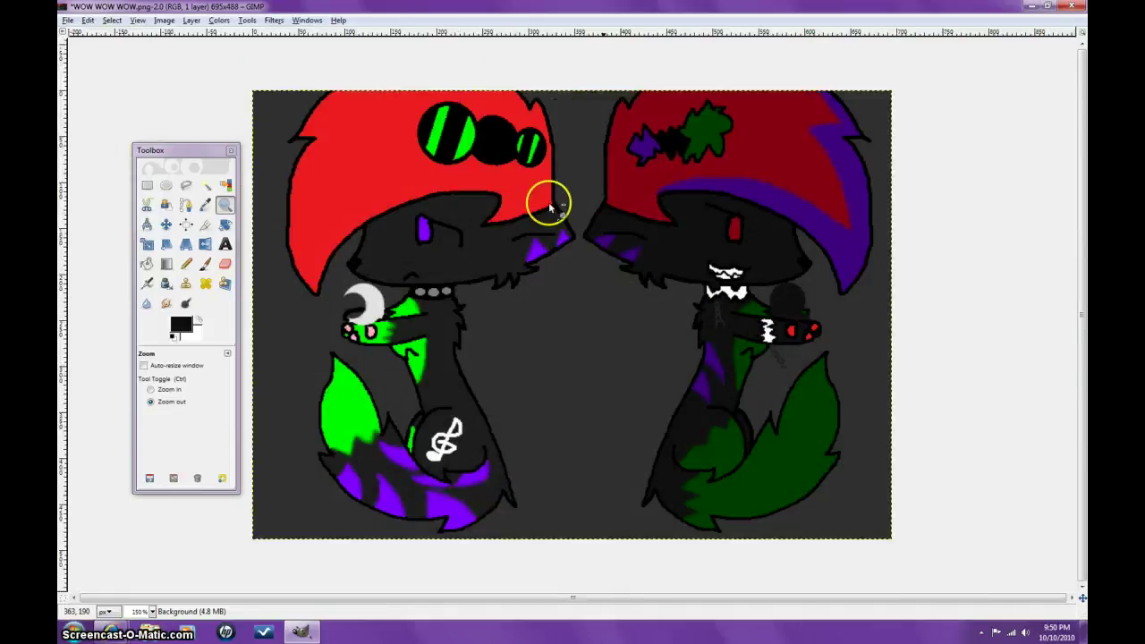